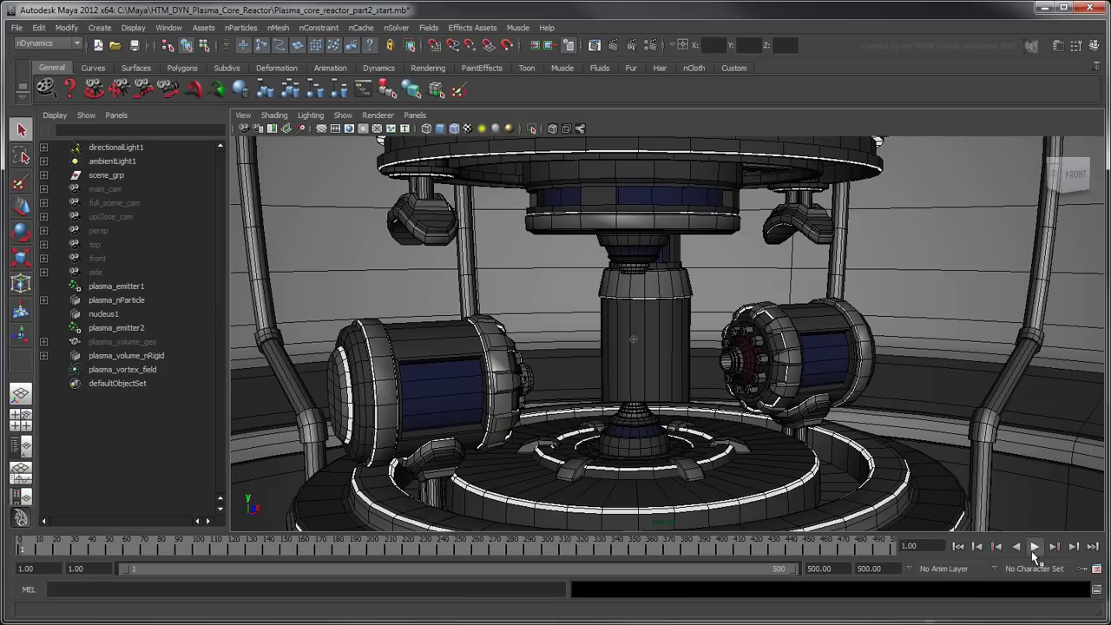
Step: Play the plasma simulation until the glowing particle orb forms, stopping at frame 117
left_click(1033, 549)
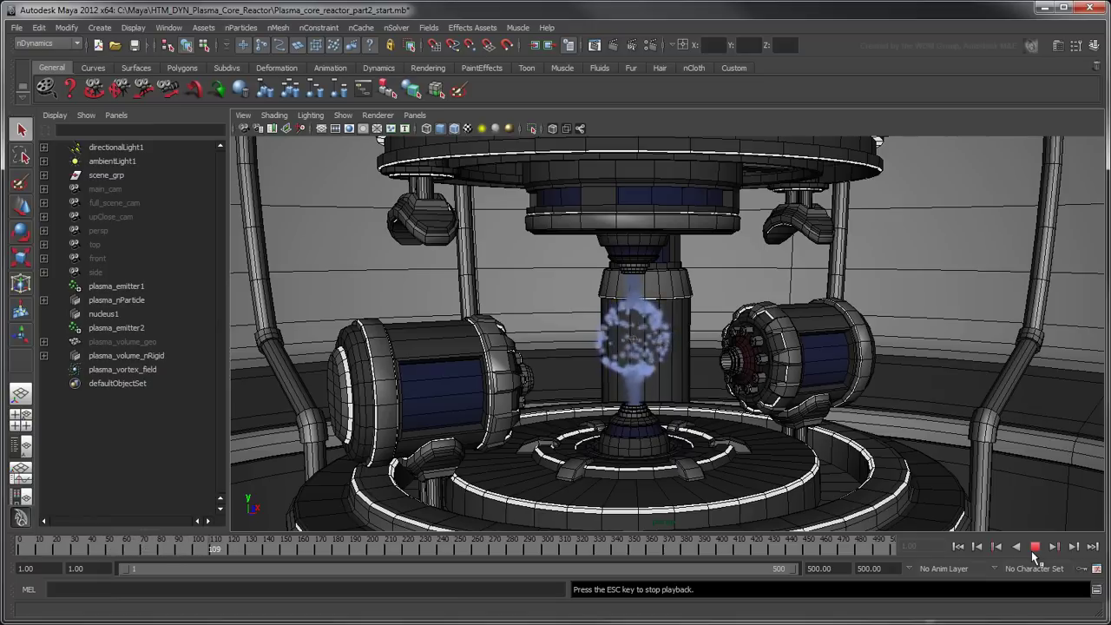
left_click(1034, 548)
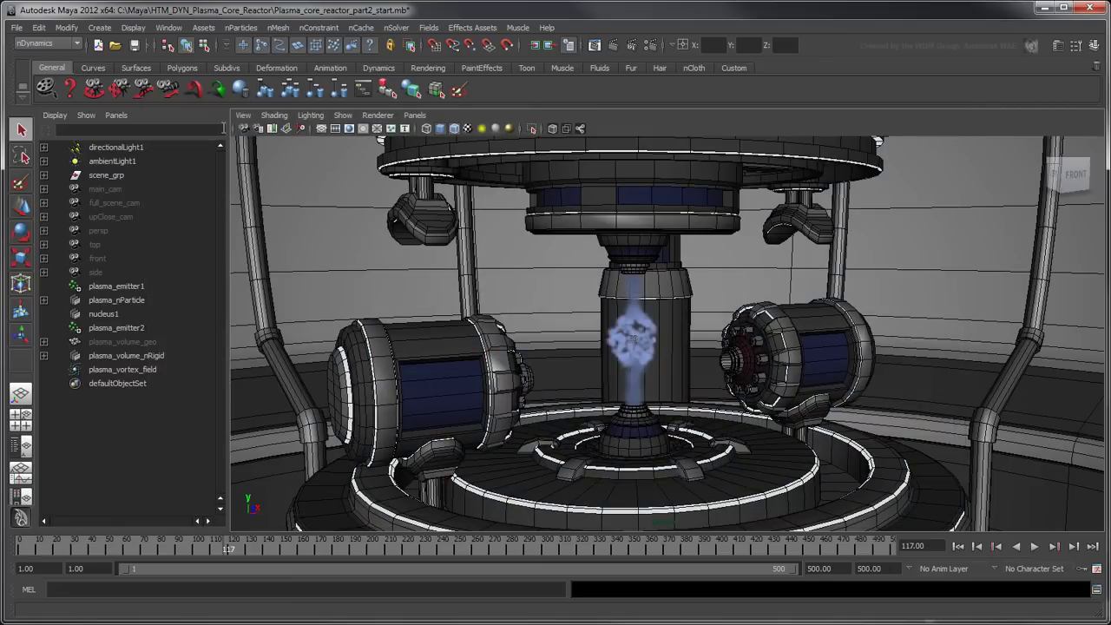
left_click(167, 28)
mouse_move(255, 76)
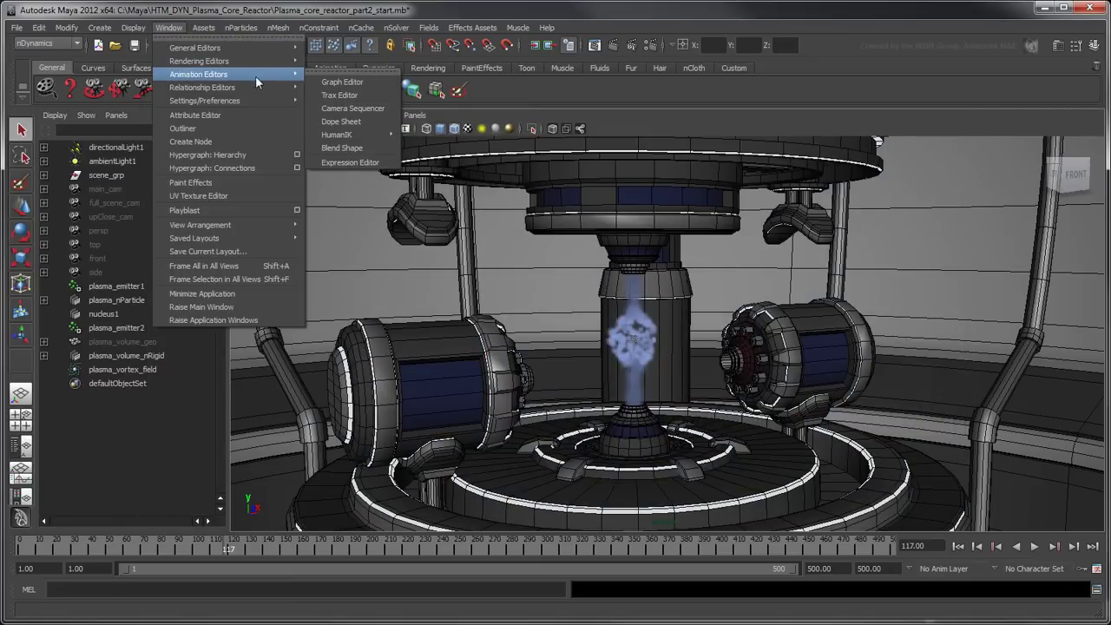
left_click(352, 163)
left_click_drag(458, 56, 197, 50)
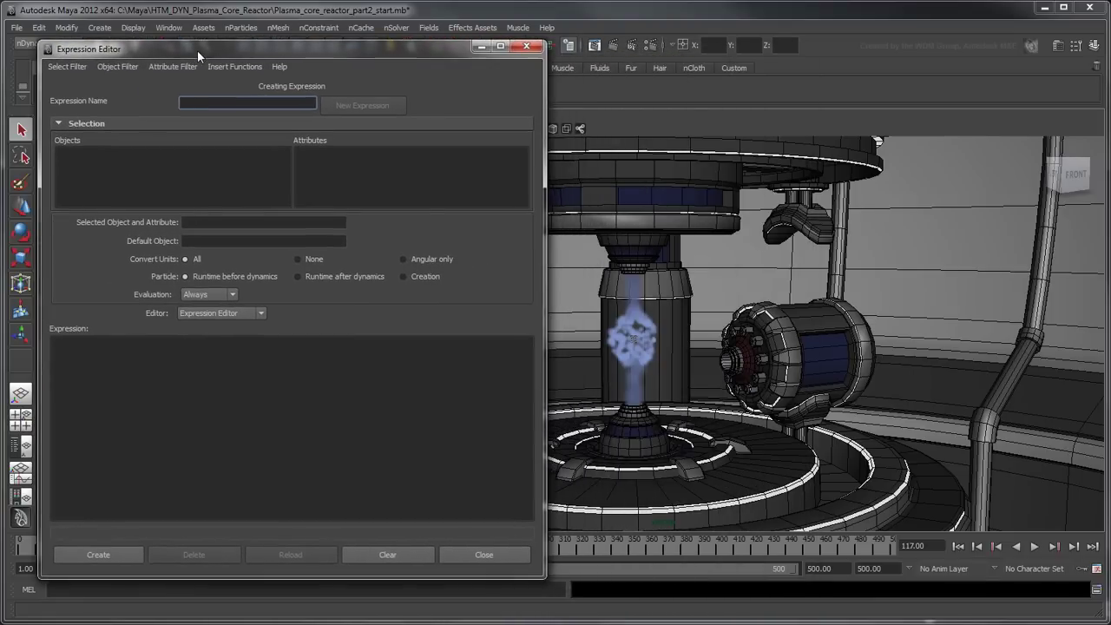
left_click(81, 67)
left_click(94, 80)
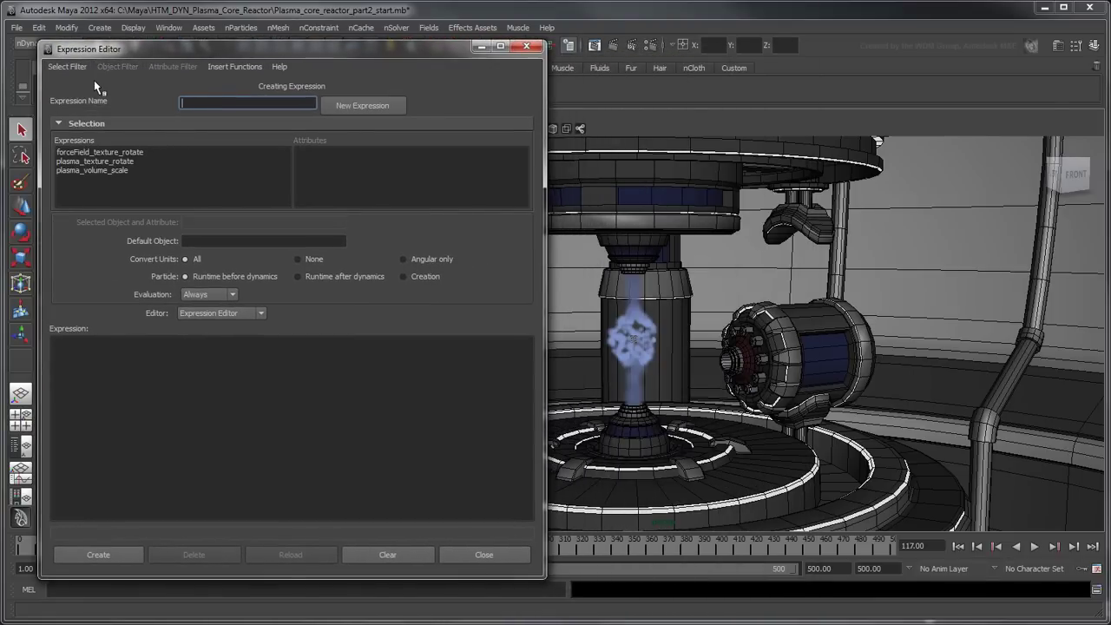
left_click(120, 171)
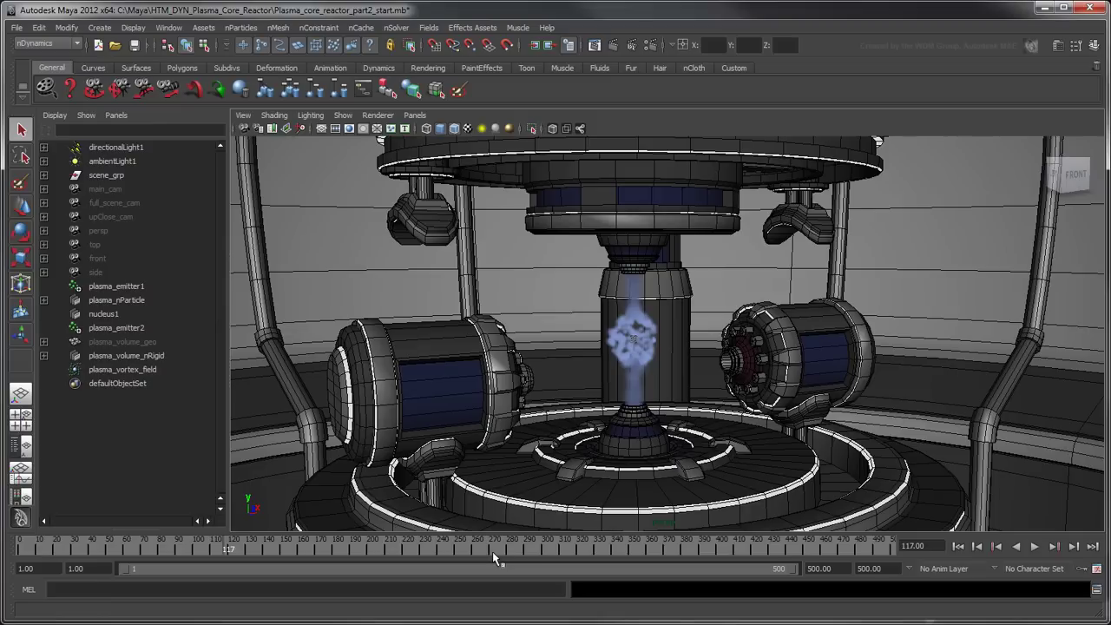
Step: Cache plasma_nParticle for frames 1–500 using reset default nCache options
left_click(143, 301)
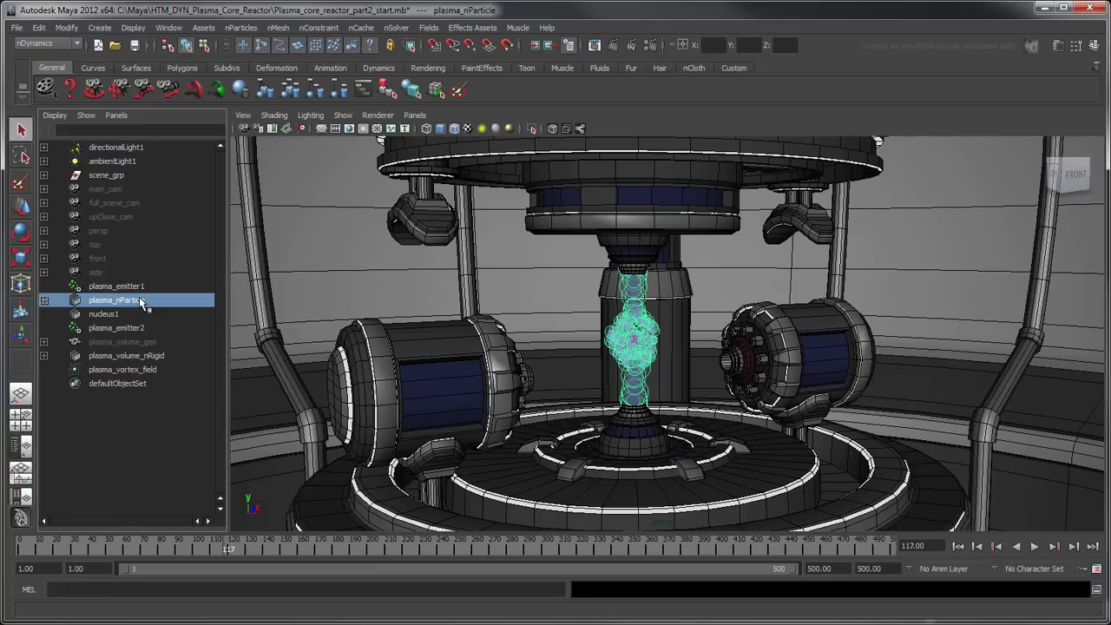
left_click(359, 28)
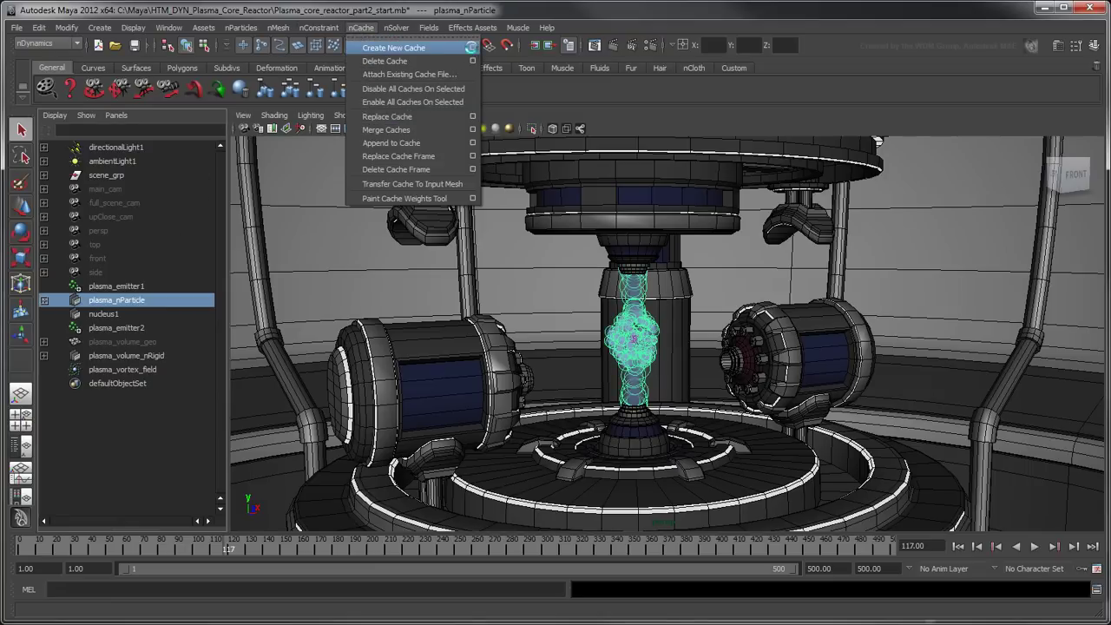
left_click(470, 47)
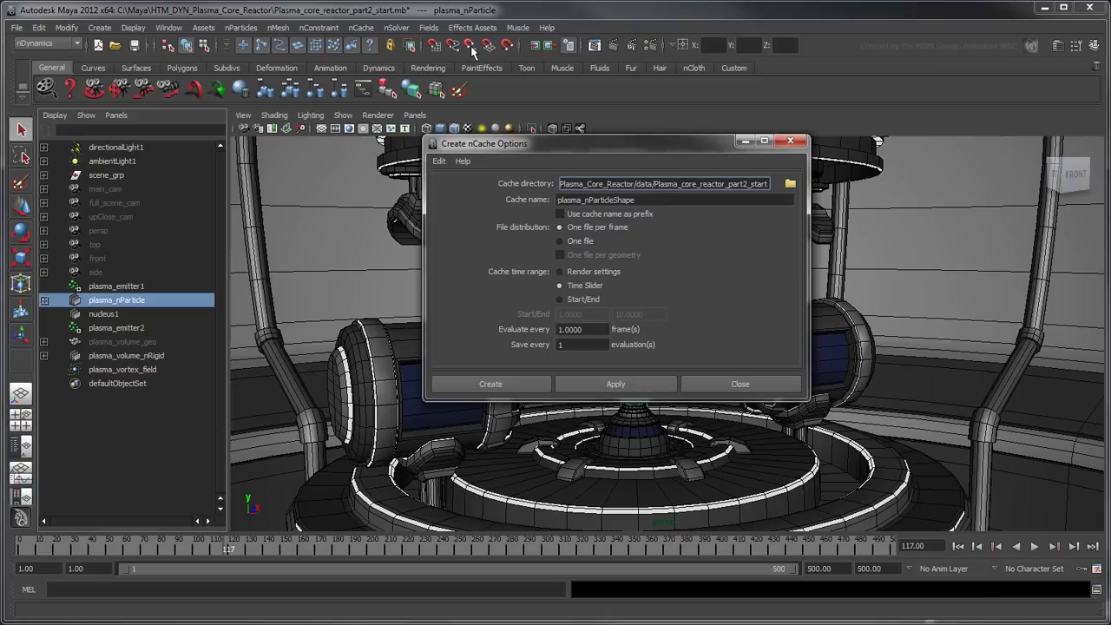
left_click(438, 162)
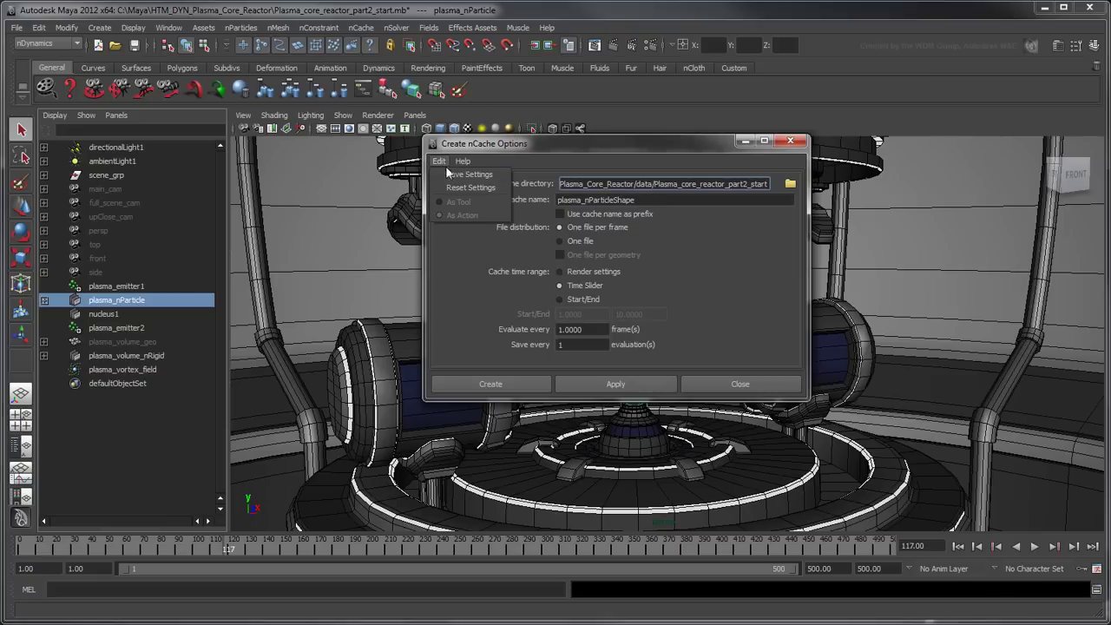
left_click(451, 185)
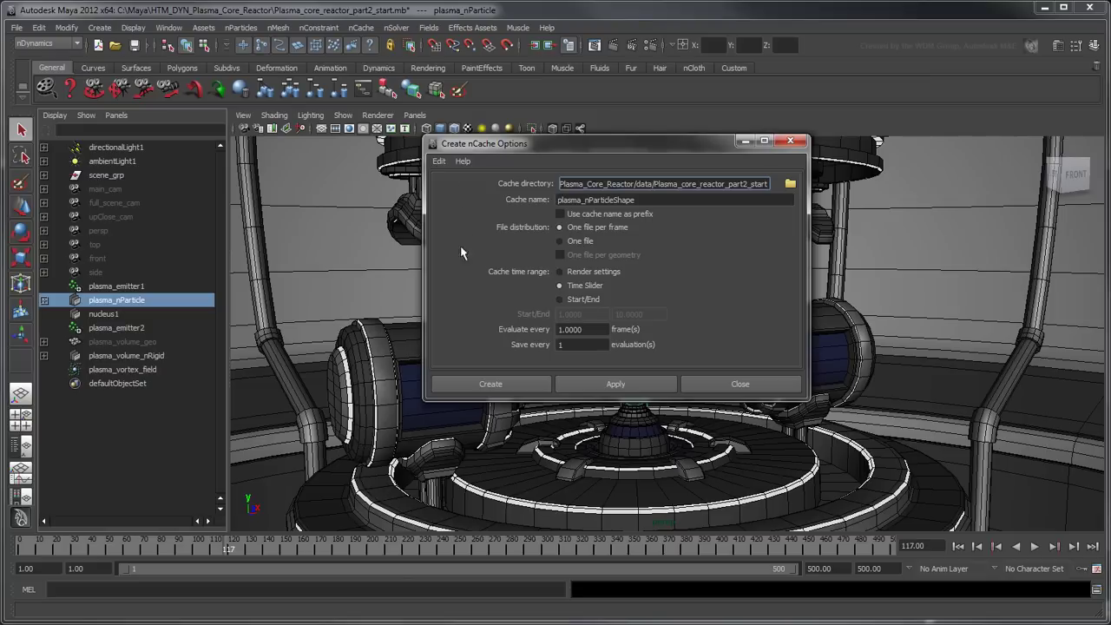
left_click(517, 379)
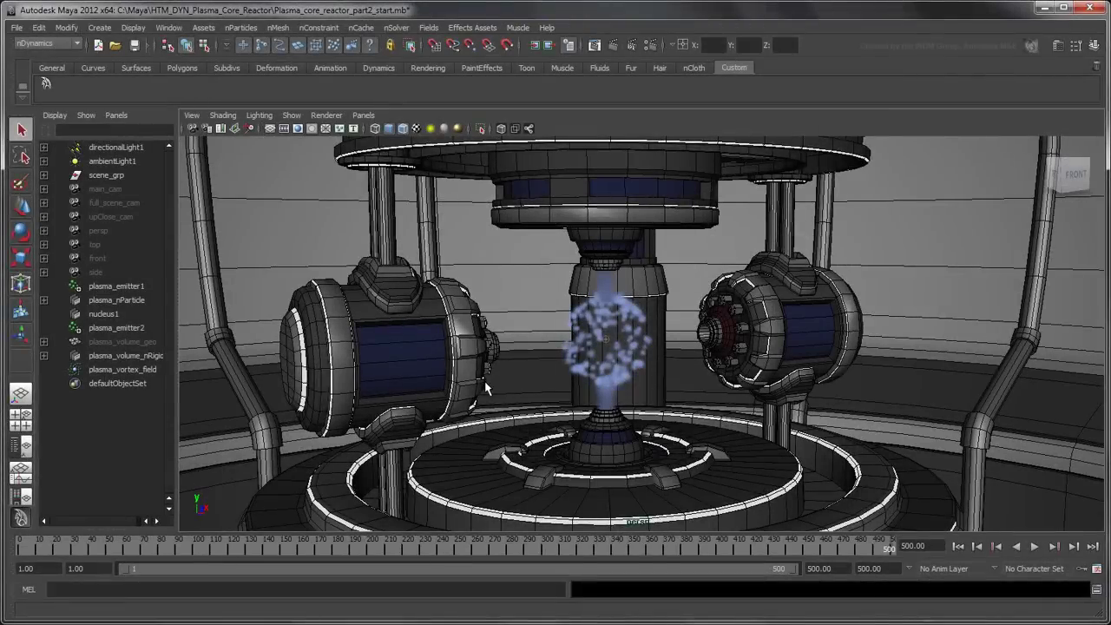
Step: Show plasma_nParticleShapeCache1 in the Attribute Editor and scrub back to about frame 300
left_click(580, 350)
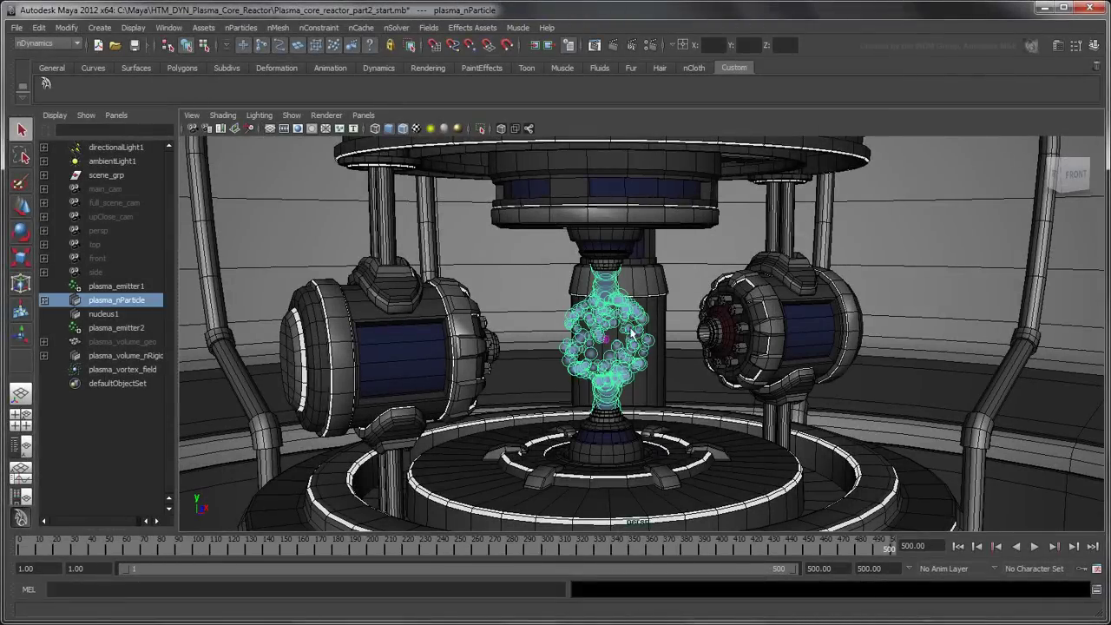
left_click(1061, 45)
left_click(1101, 155)
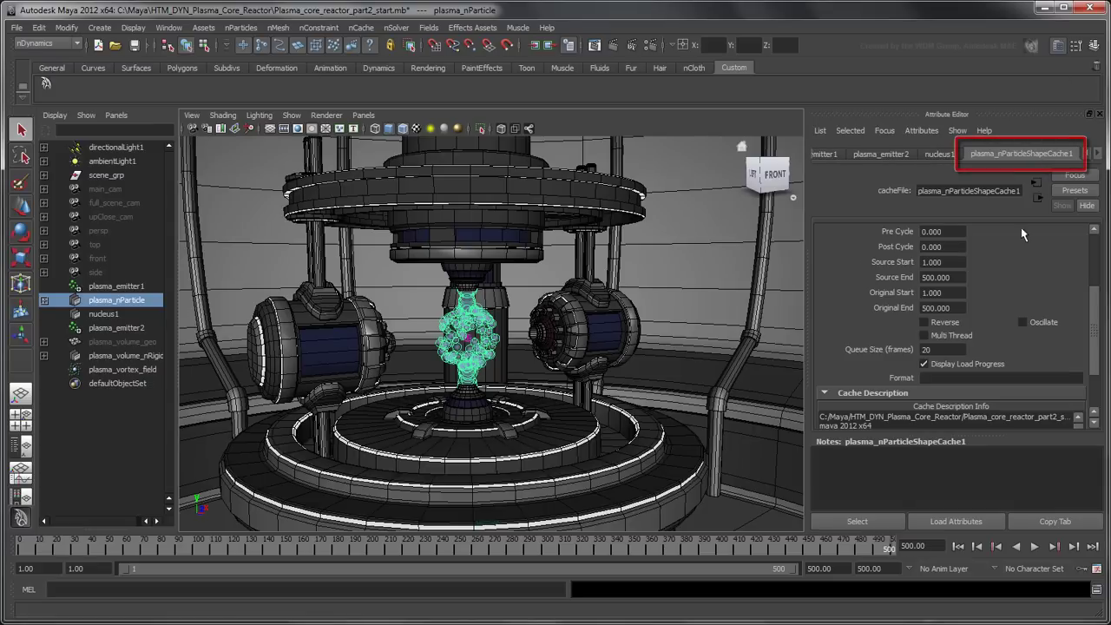
left_click_drag(889, 547, 545, 549)
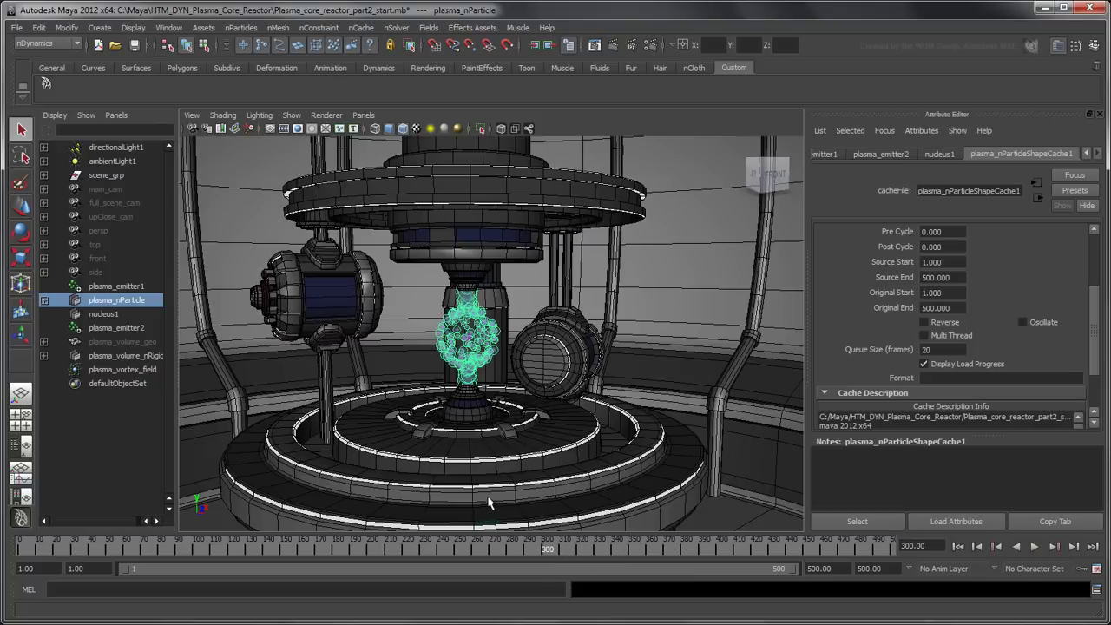
Step: Create pCylinder1 with radius 7.5, height 30, 30 axis, 20 height and 0 cap divisions
left_click(101, 31)
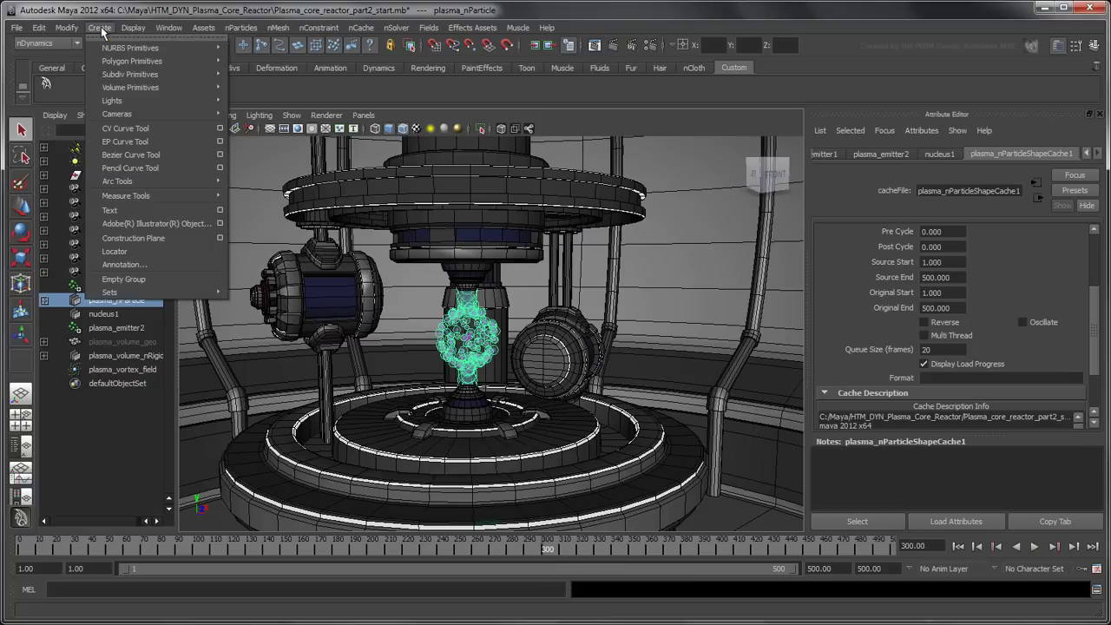
mouse_move(180, 61)
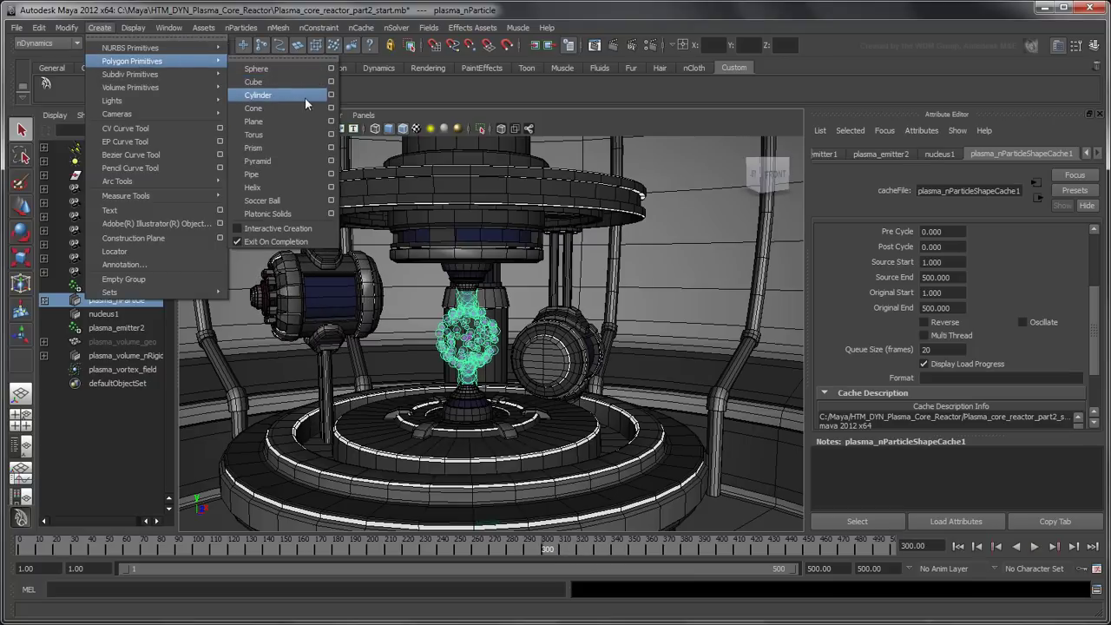
left_click(333, 95)
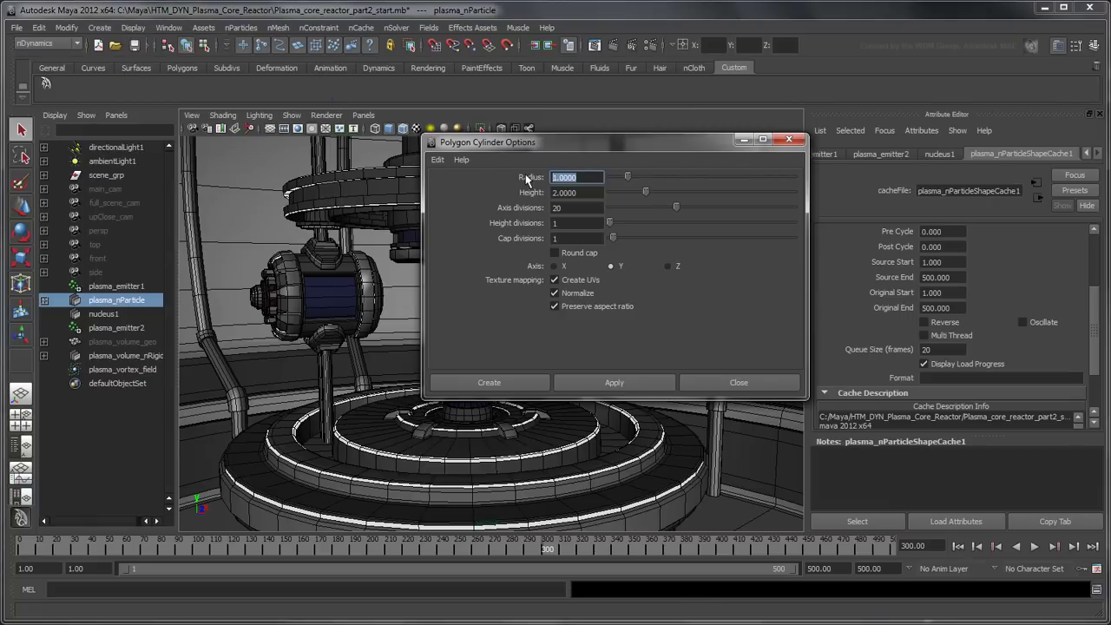
type("7.5")
key("Tab")
type("30")
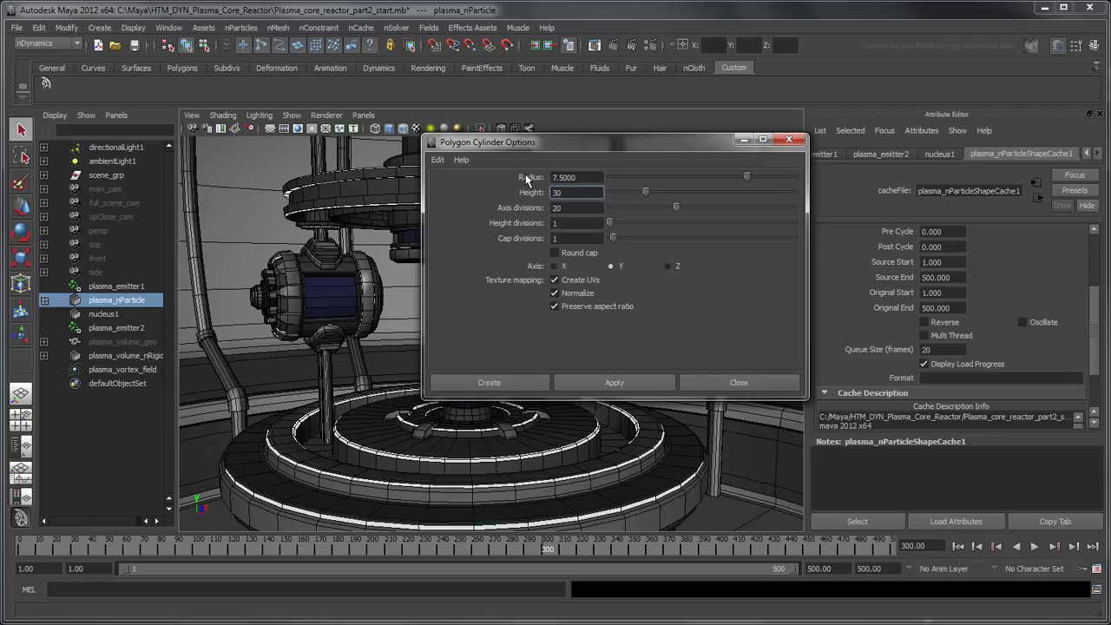
key("Tab")
type("30")
key("Tab")
type("20")
key("Tab")
type("0")
key("Tab")
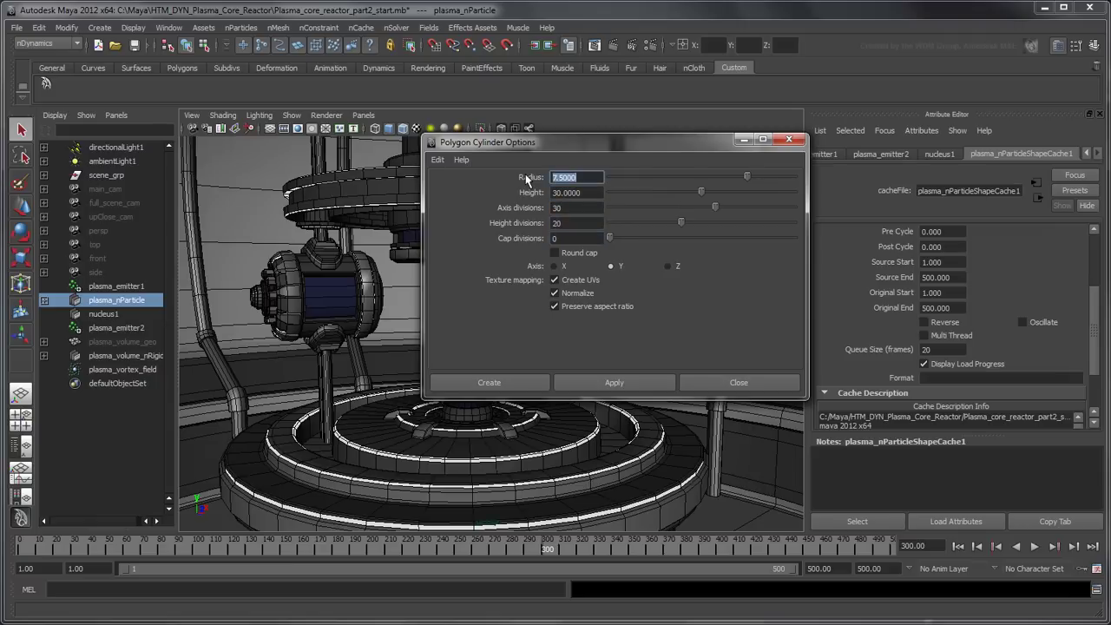
left_click(533, 388)
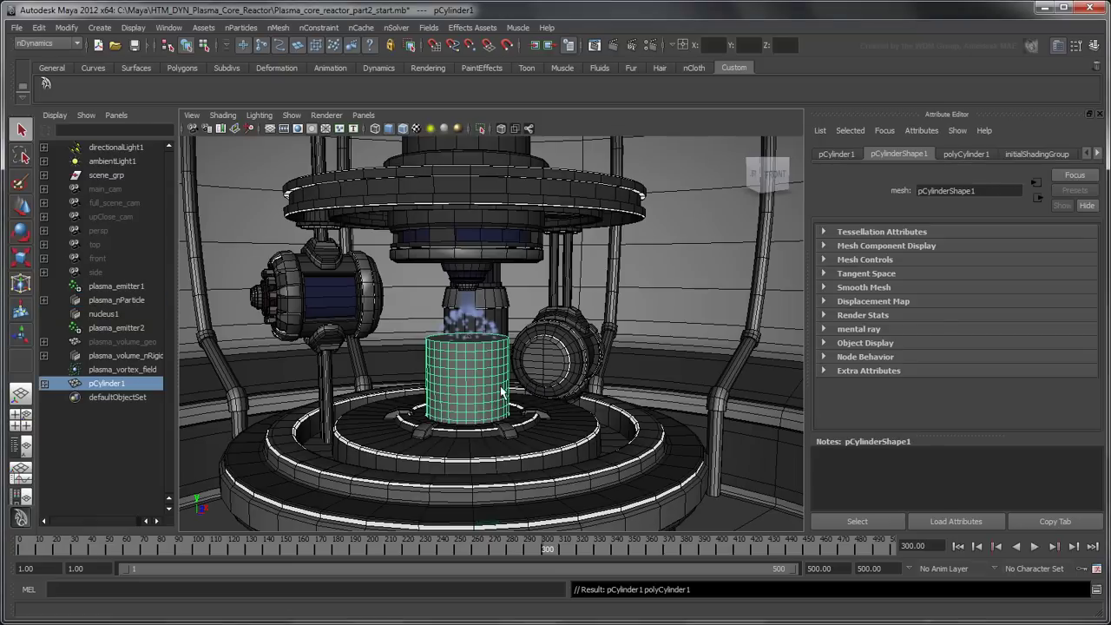
Step: Rename the cylinder forceField_geo and set its Translate Y to 15
double_click(105, 383)
type("forceField_geo")
key("Return")
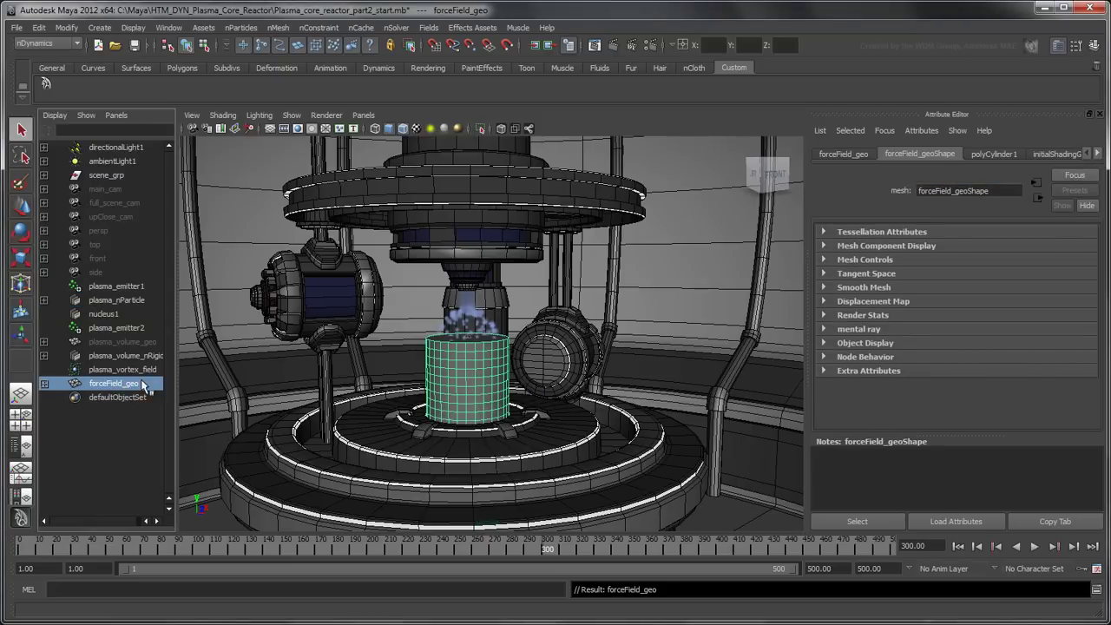
left_click(834, 156)
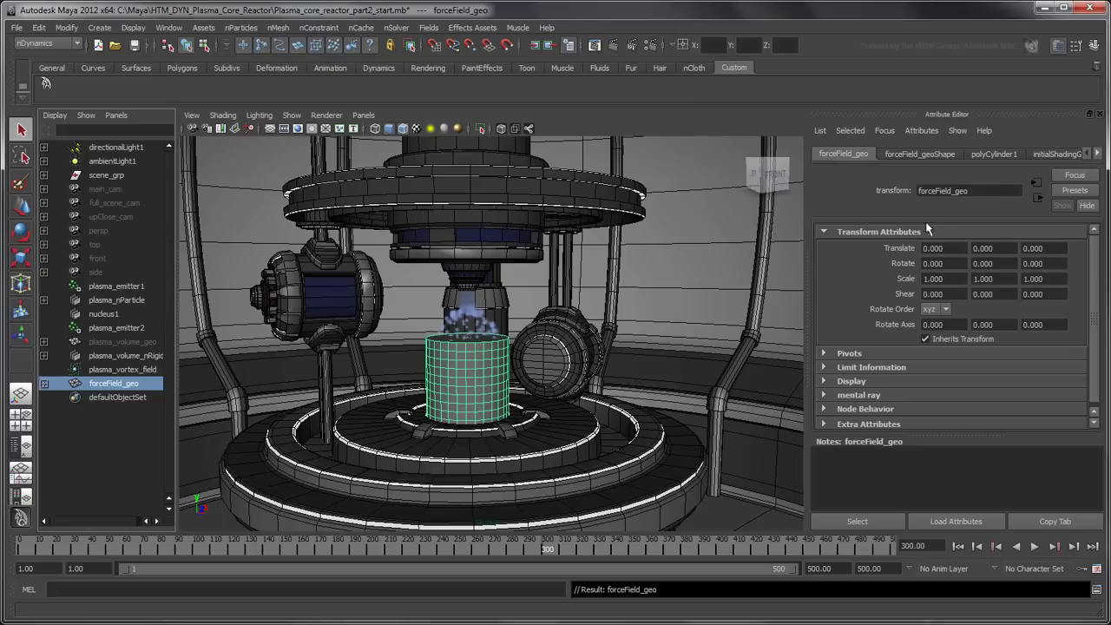
type("15")
key("Return")
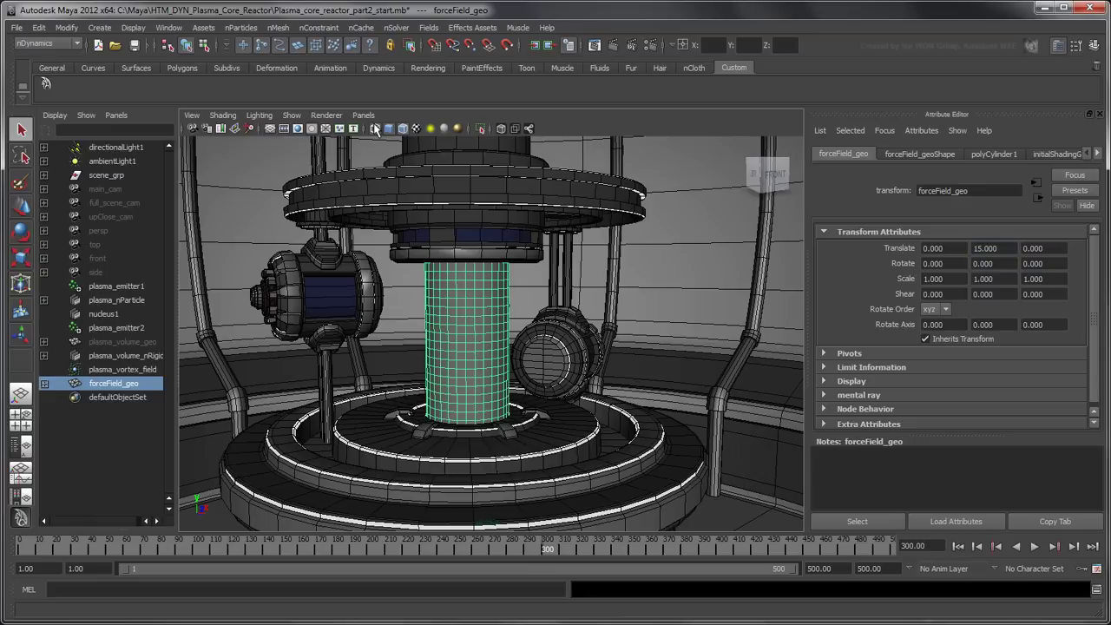
Step: Remove the cylinder's top and bottom cap faces
left_click(375, 128)
right_click_drag(487, 284, 488, 306)
left_click_drag(490, 304, 466, 228, "alt")
left_click(489, 323)
left_click_drag(489, 325, 466, 467, "alt")
left_click(460, 480, "shift")
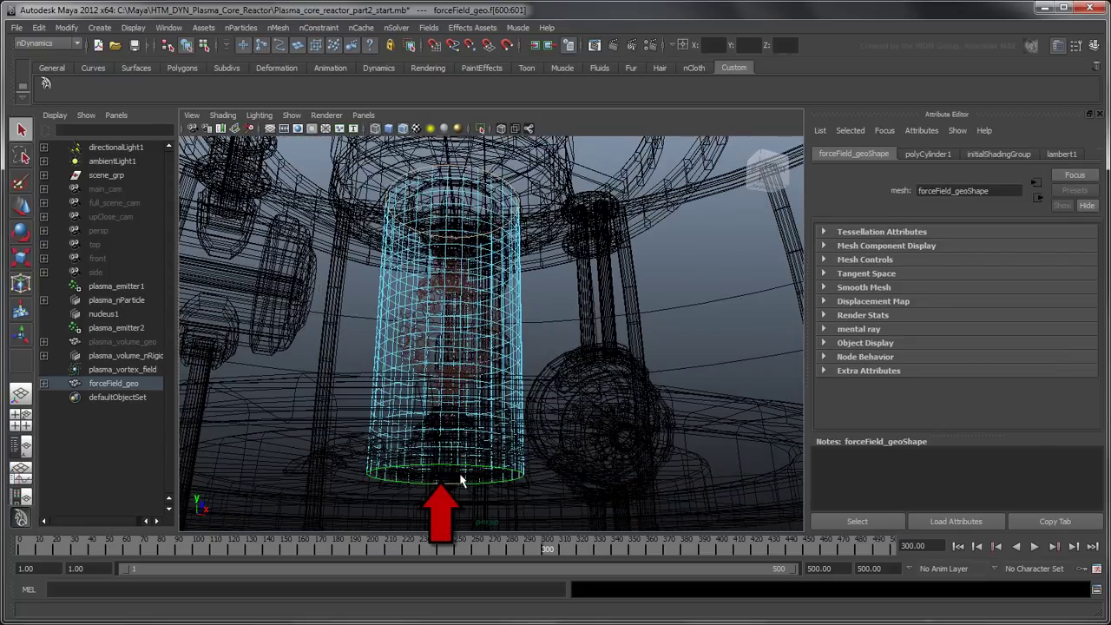
left_click(460, 480)
right_click_drag(471, 315, 510, 300)
Step: Delete forceField_geo's construction history and return to the home view
left_click(498, 297)
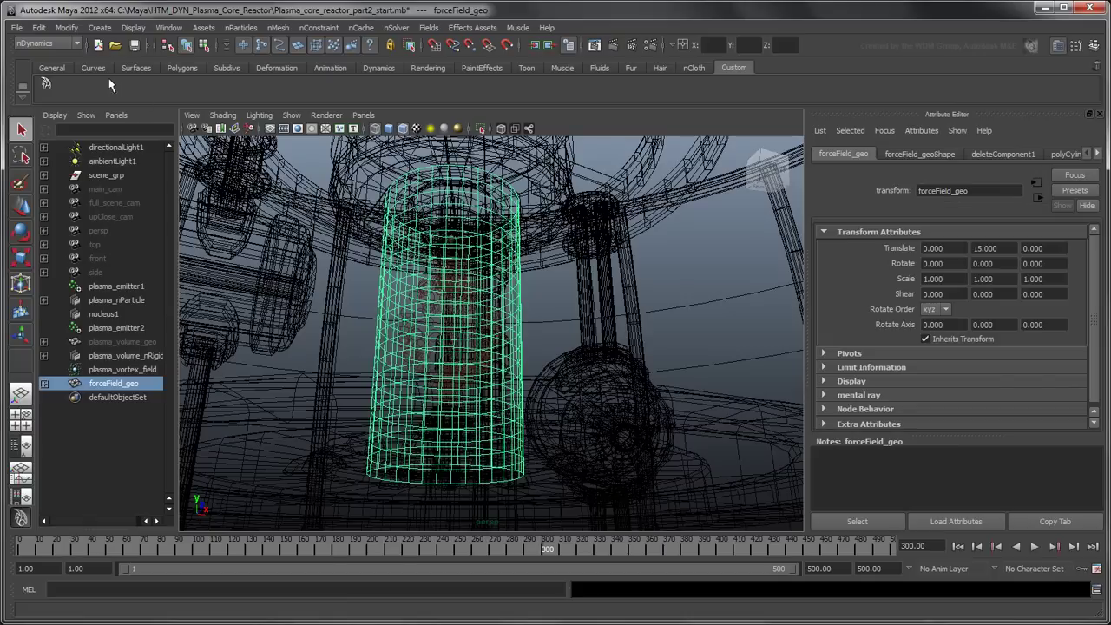
left_click(38, 28)
mouse_move(130, 171)
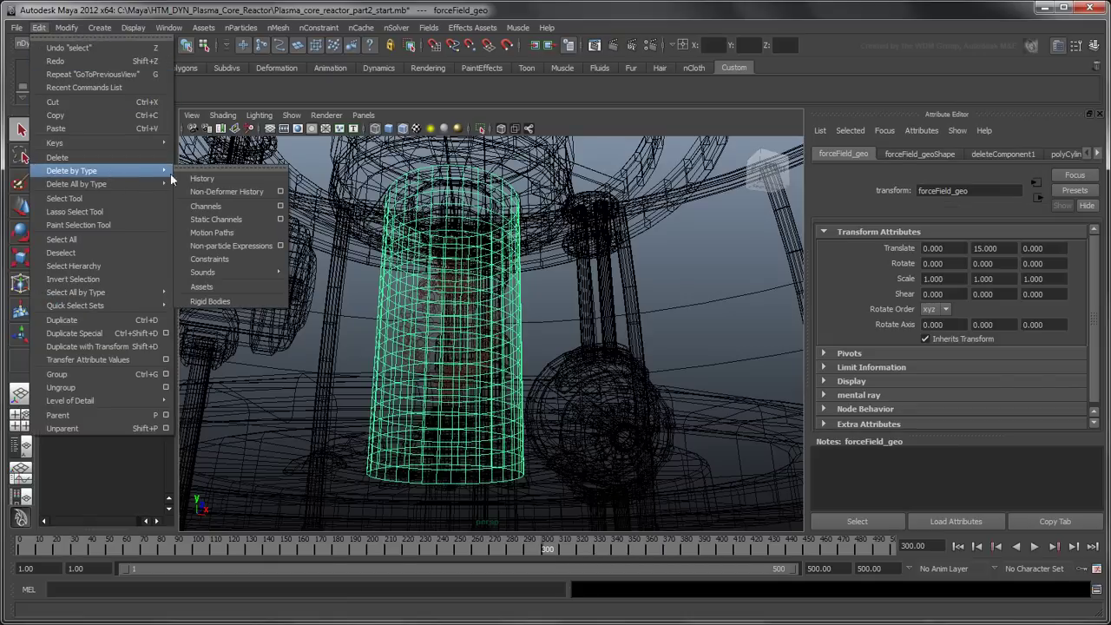
left_click(225, 178)
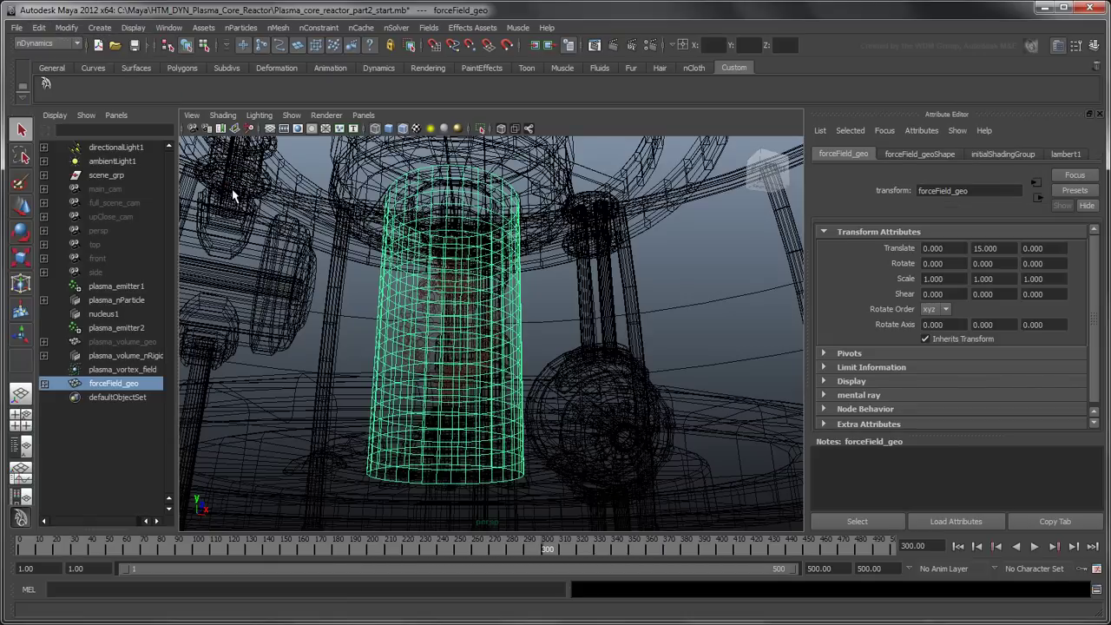
left_click(742, 151)
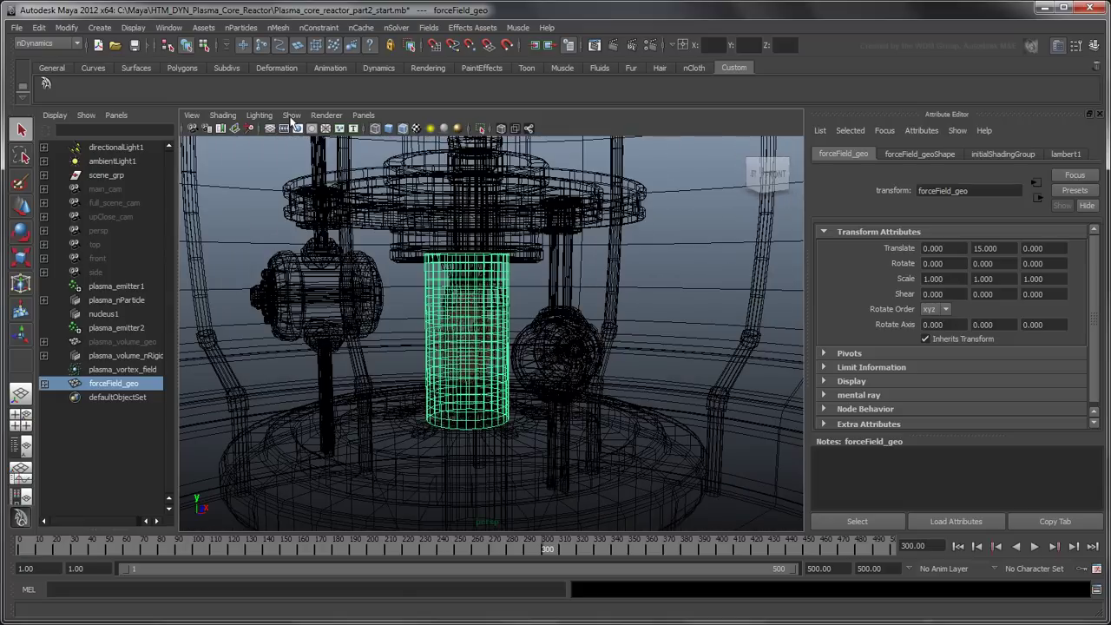
Step: Create an nCloth from forceField_geo on the existing nucleus1 solver
left_click(290, 28)
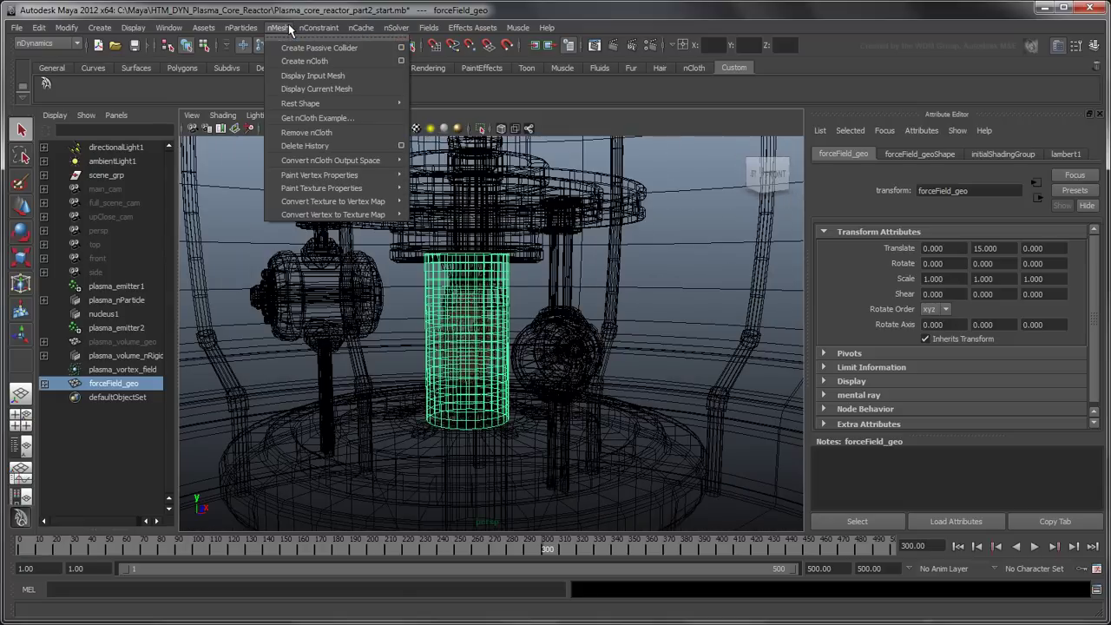
left_click(403, 62)
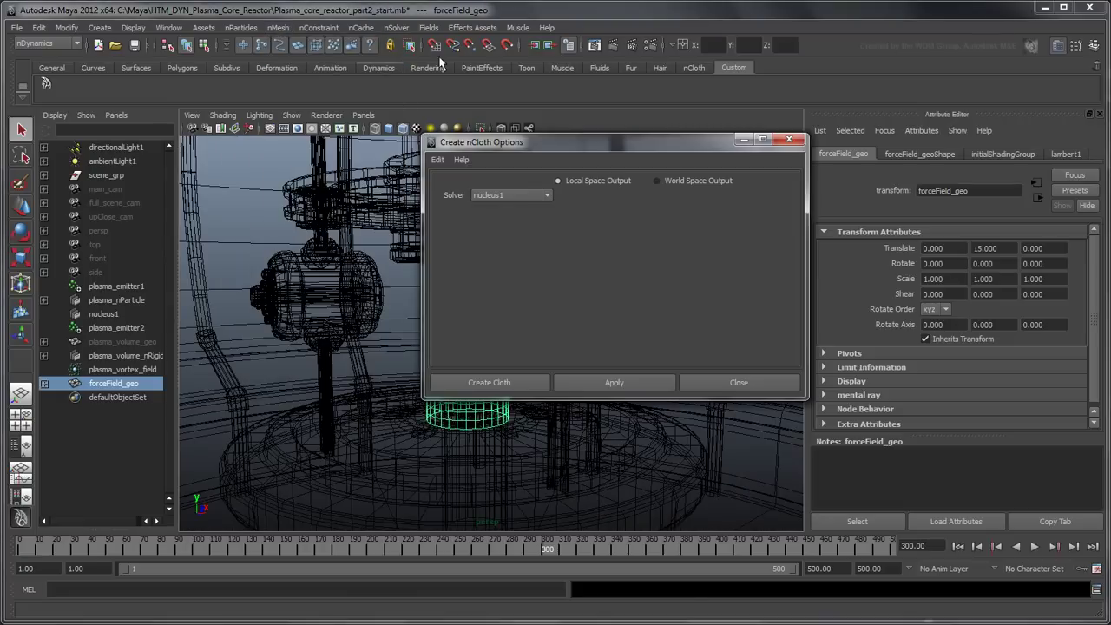
left_click(546, 198)
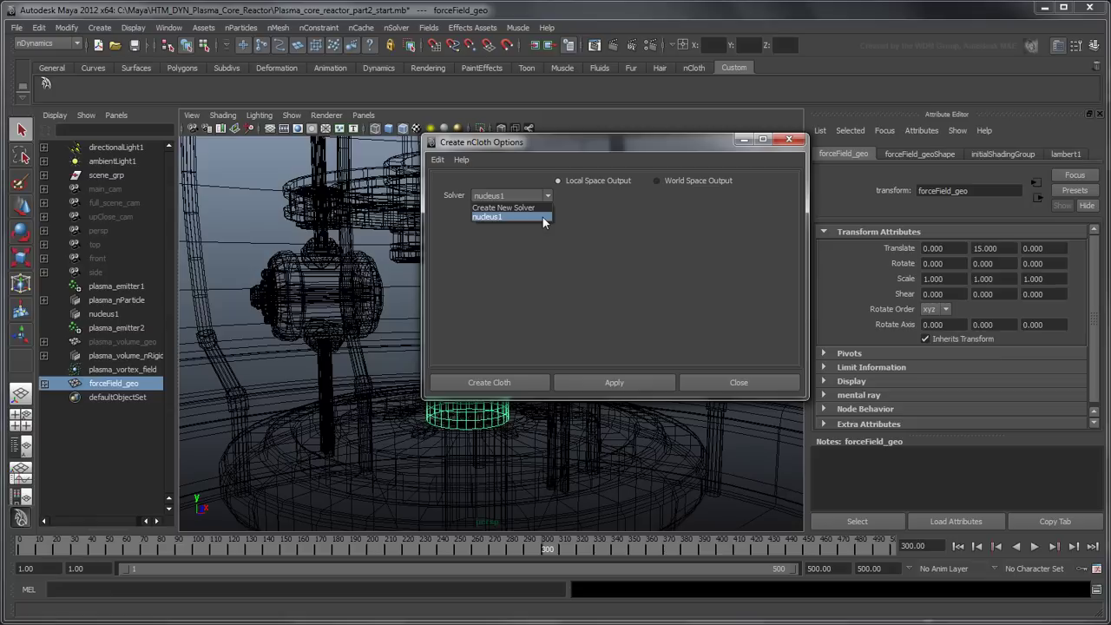
left_click(542, 217)
left_click(522, 383)
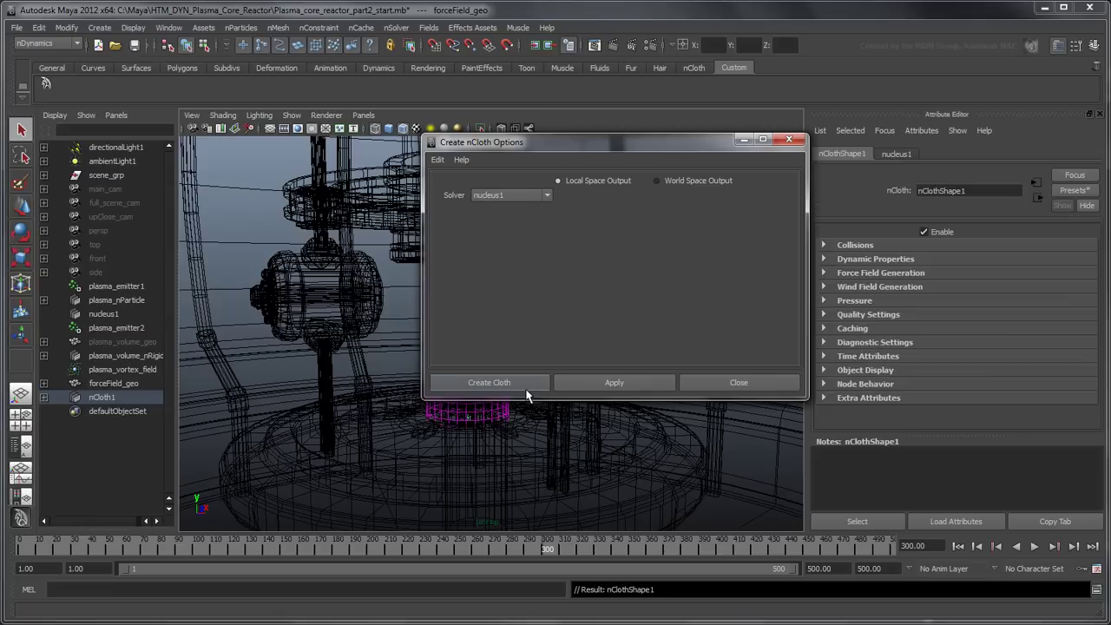
Step: Rename nCloth1 to forceField_nCloth, switch to smooth shading and rewind to frame 1
double_click(134, 397)
left_click(135, 397)
key("BackSpace")
key("BackSpace")
key("BackSpace")
key("BackSpace")
key("BackSpace")
key("BackSpace")
type("forceField_nCloth")
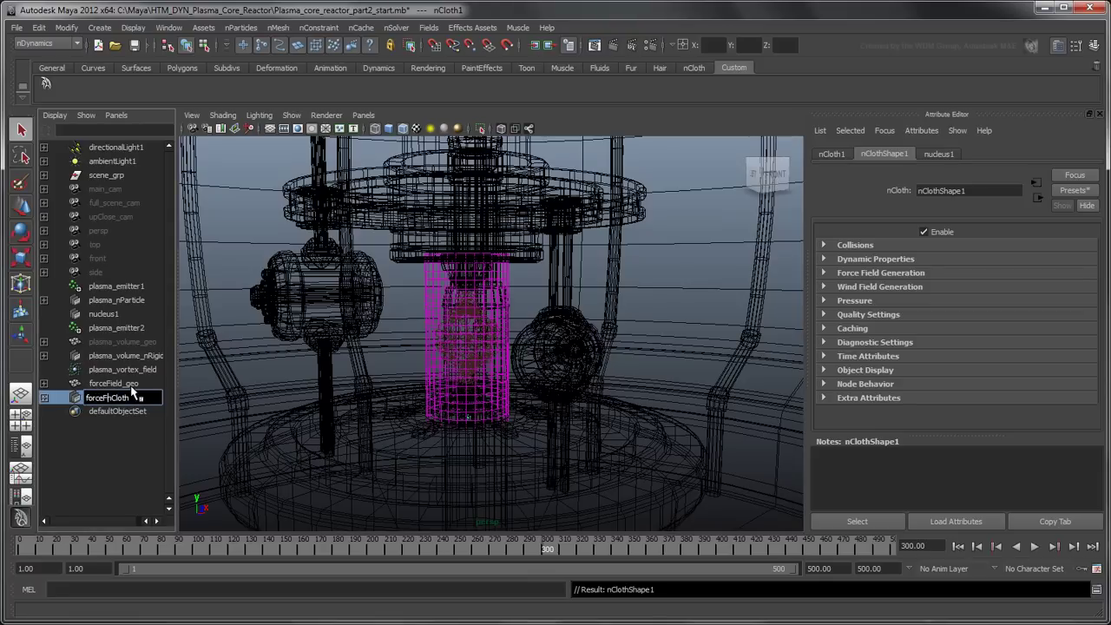
key("Return")
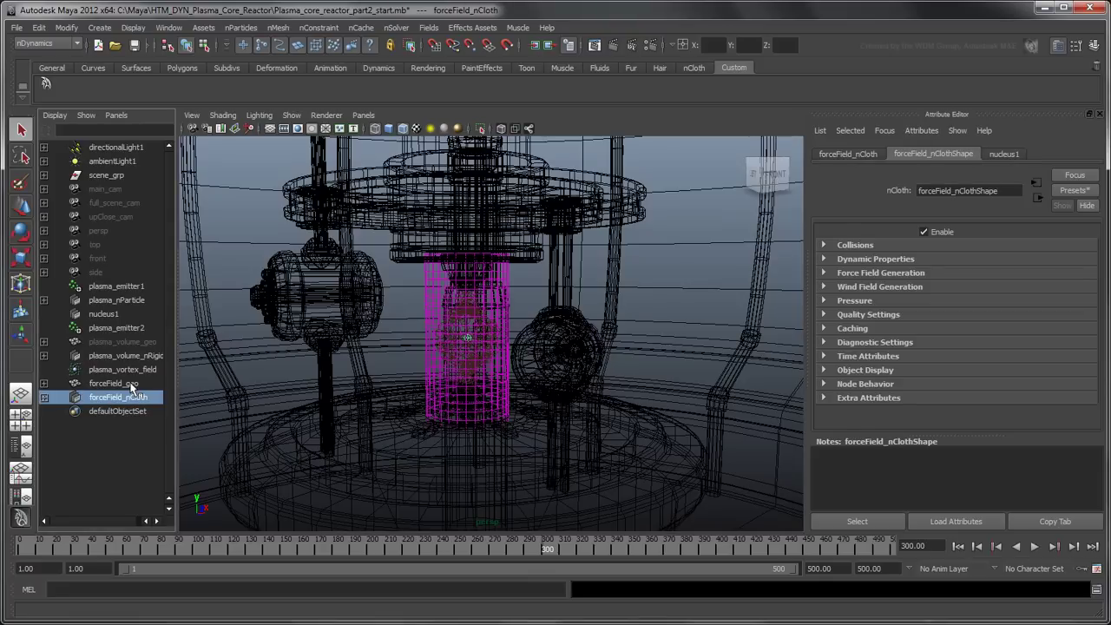
left_click(389, 129)
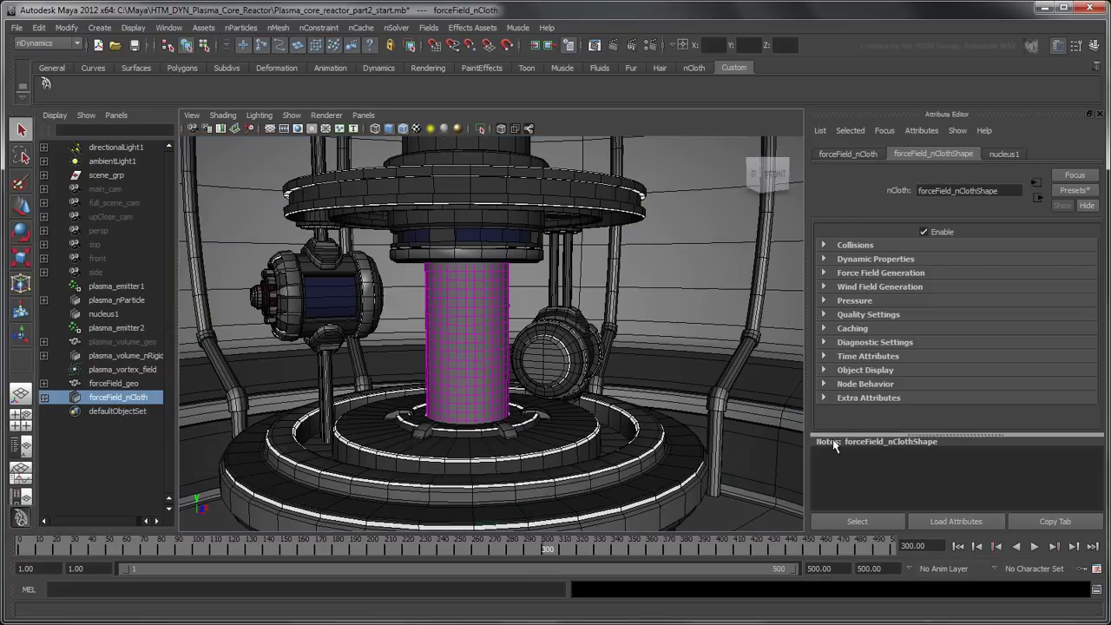
left_click(957, 546)
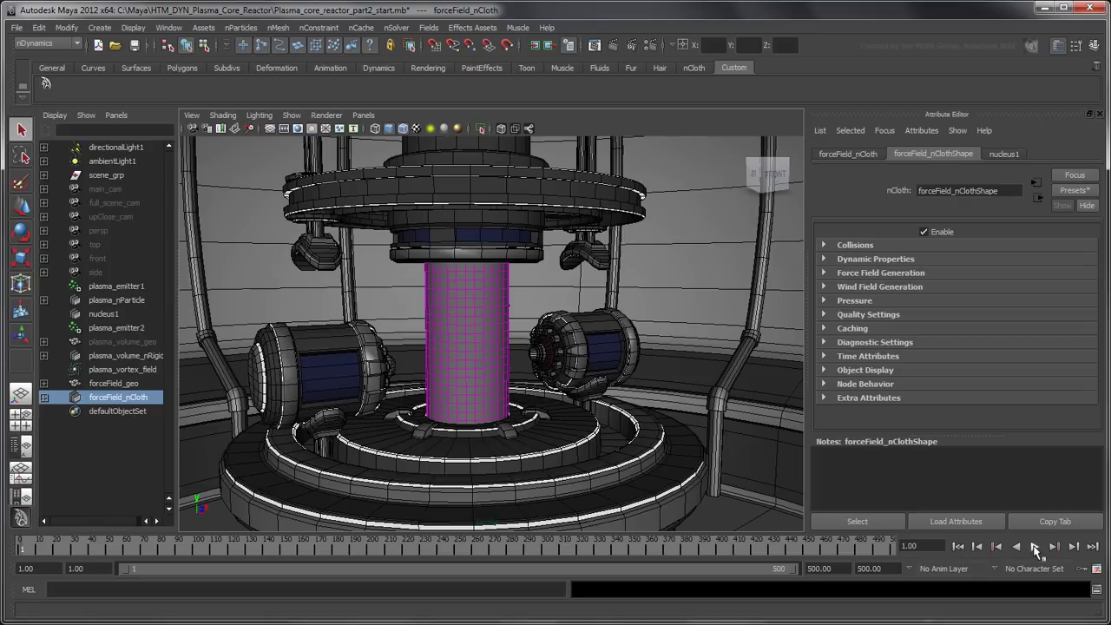
Step: Play the nCloth simulation to frame 67, then add plasma_vortex_field to the selection
left_click(1034, 547)
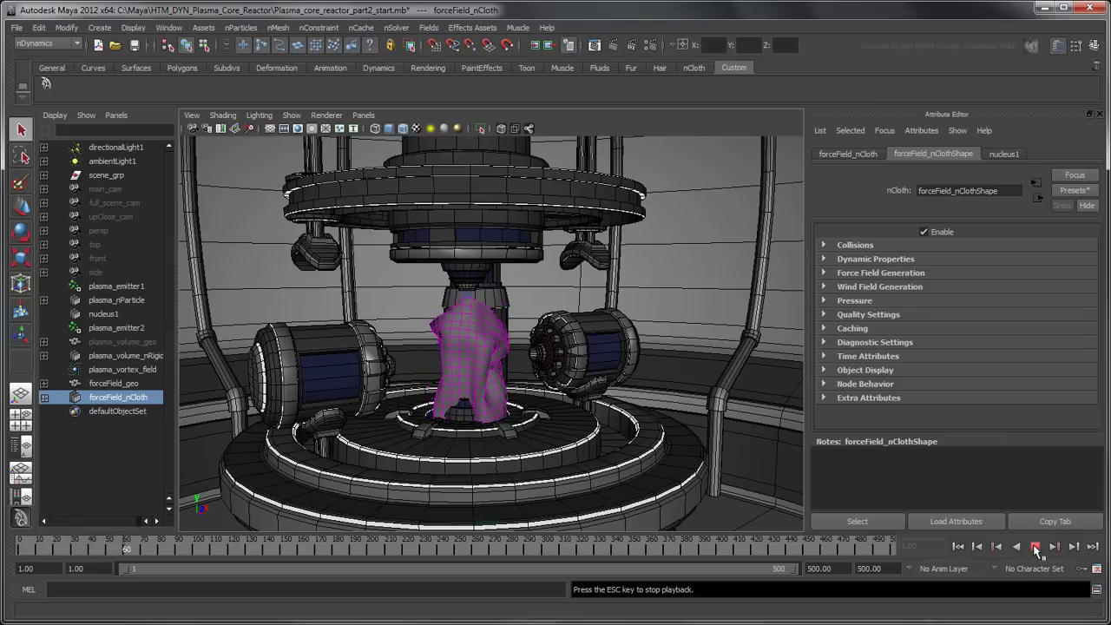
left_click(1036, 549)
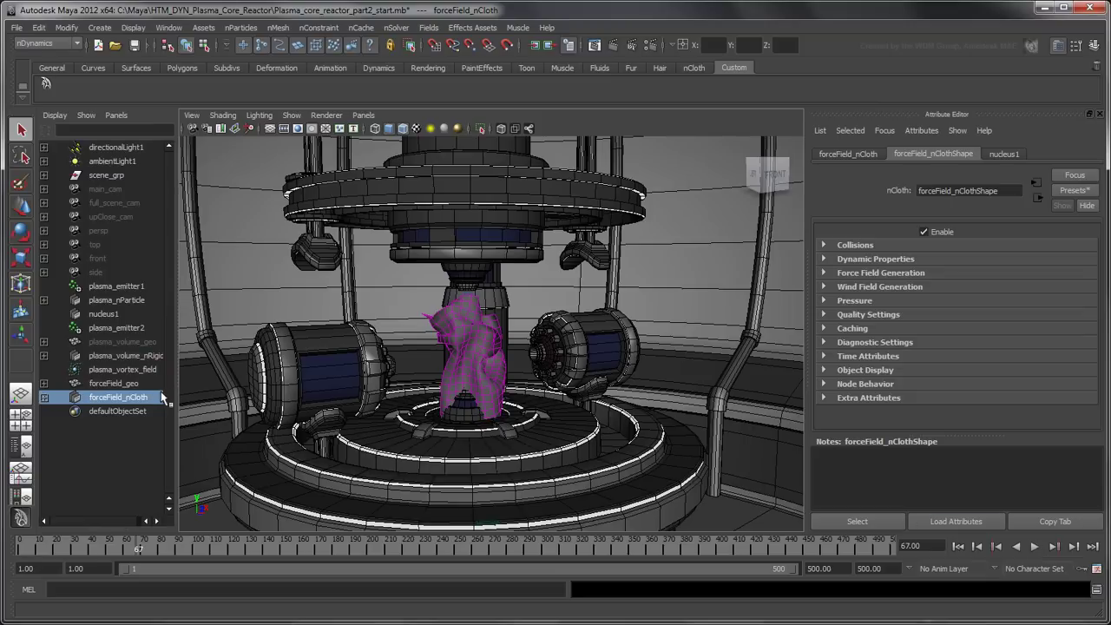
left_click(142, 369, "ctrl")
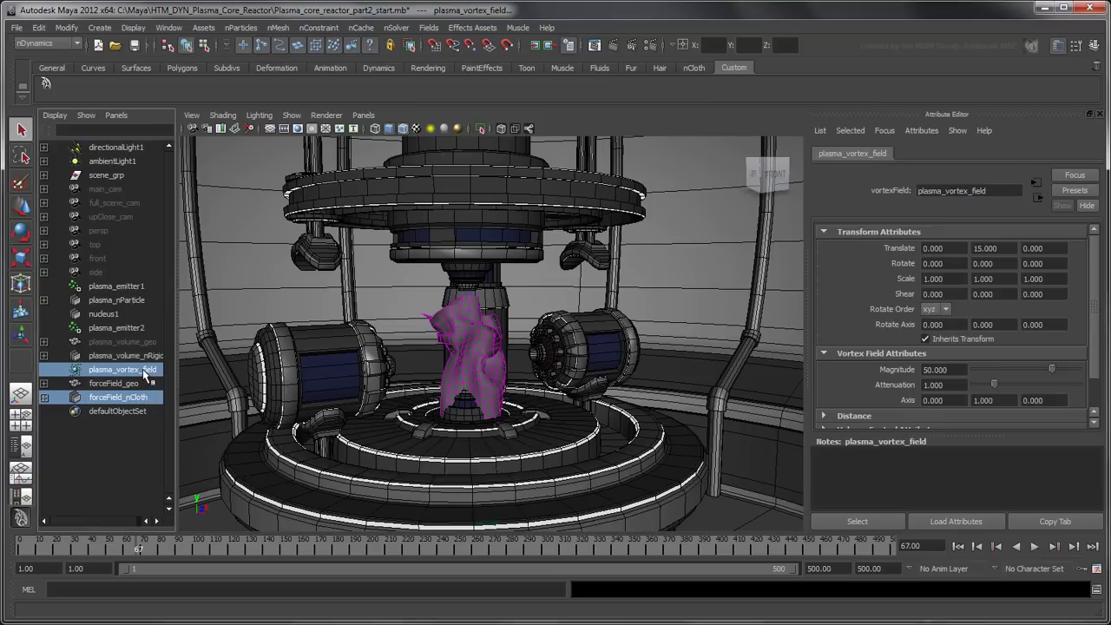
left_click(429, 27)
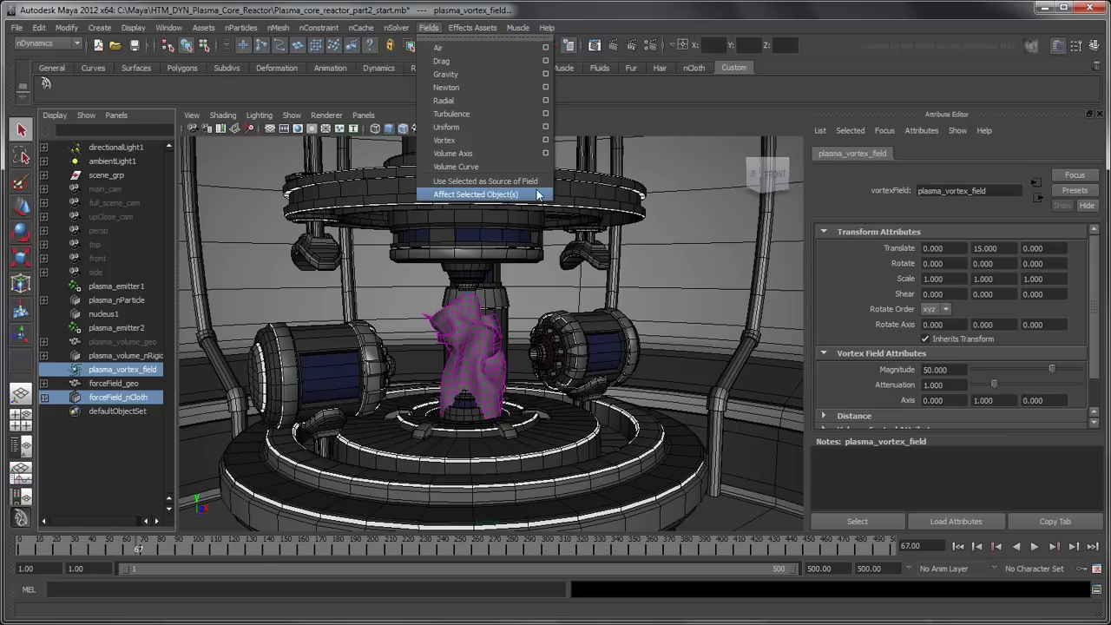
Step: Connect the vortex field to the nCloth and enable Ignore Solver Gravity on forceField_nClothShape
left_click(571, 191)
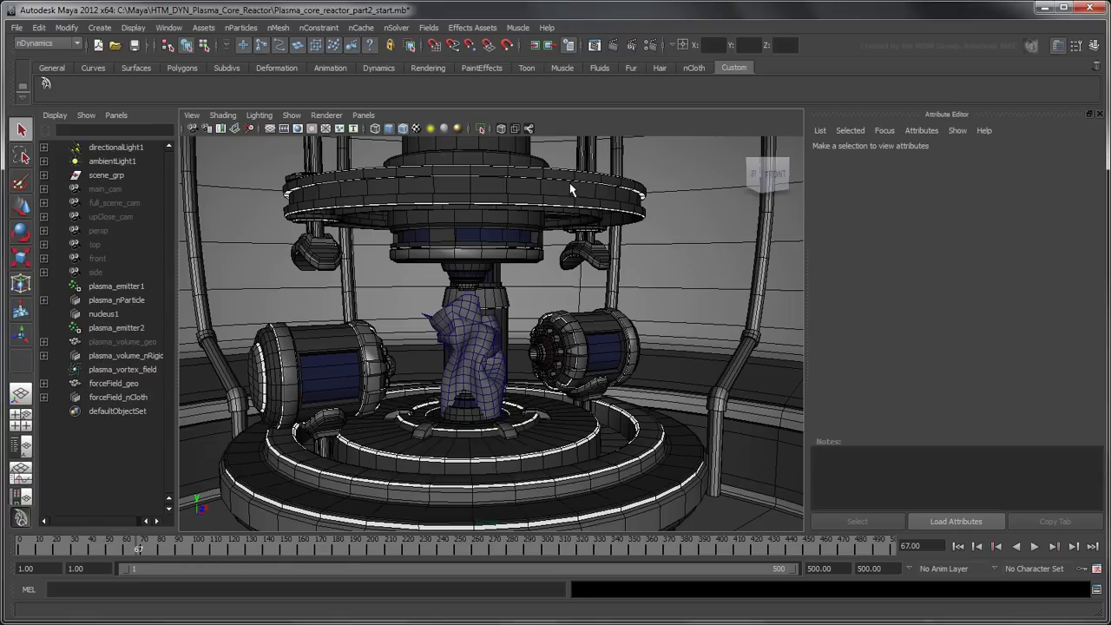
left_click(148, 398)
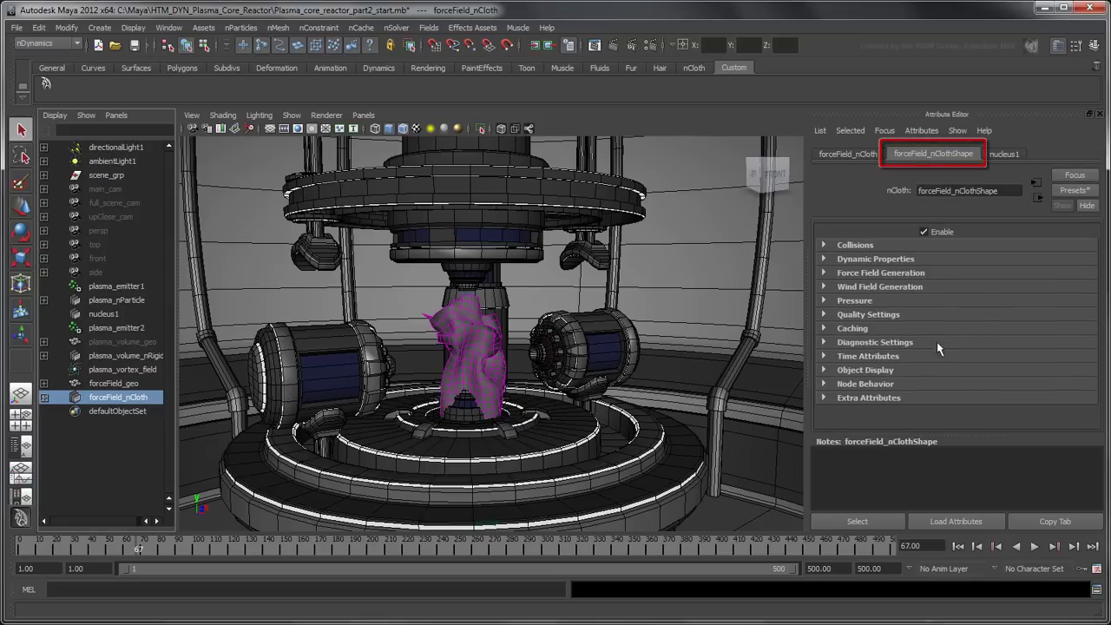
left_click(1005, 261)
left_click_drag(1094, 260, 1094, 352)
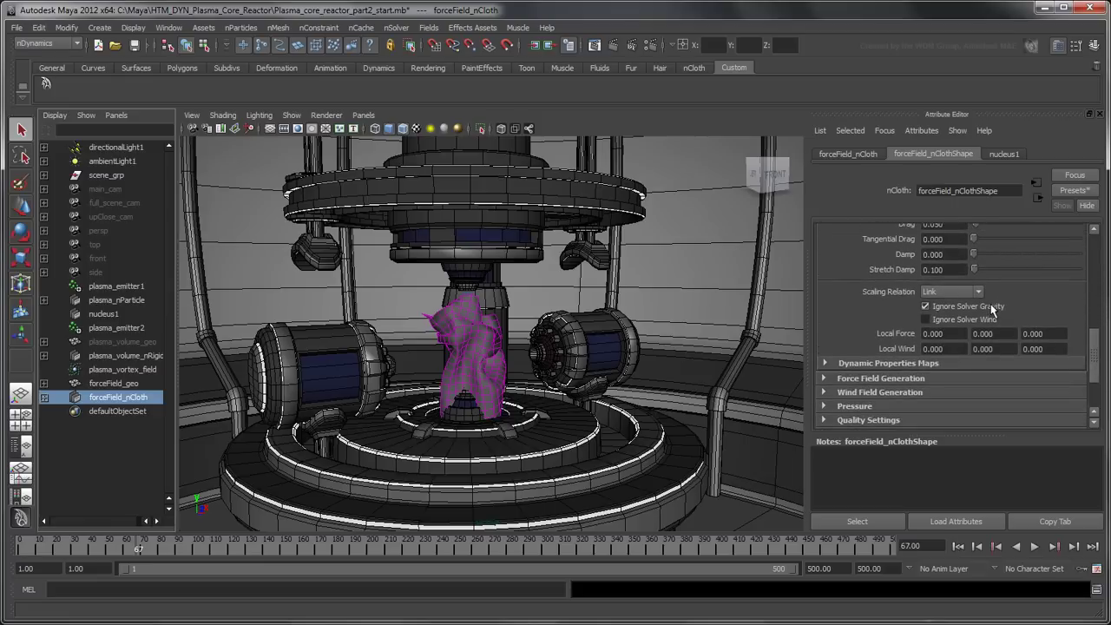
Step: Turn on X-Ray and replay the simulation from frame 1 to frame 76
left_click(502, 129)
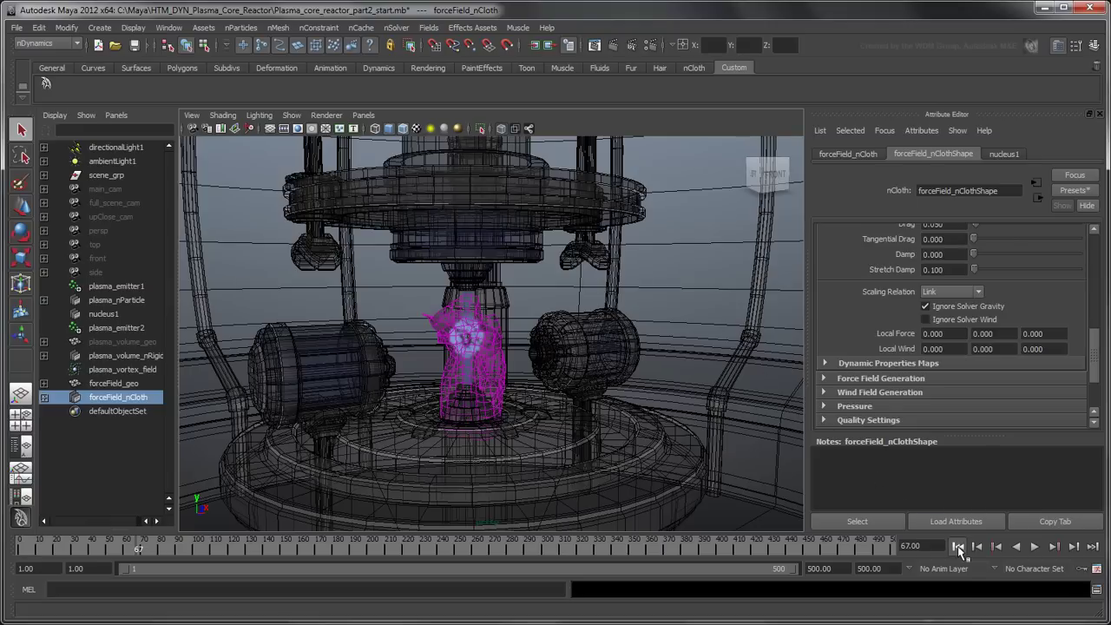
left_click(958, 546)
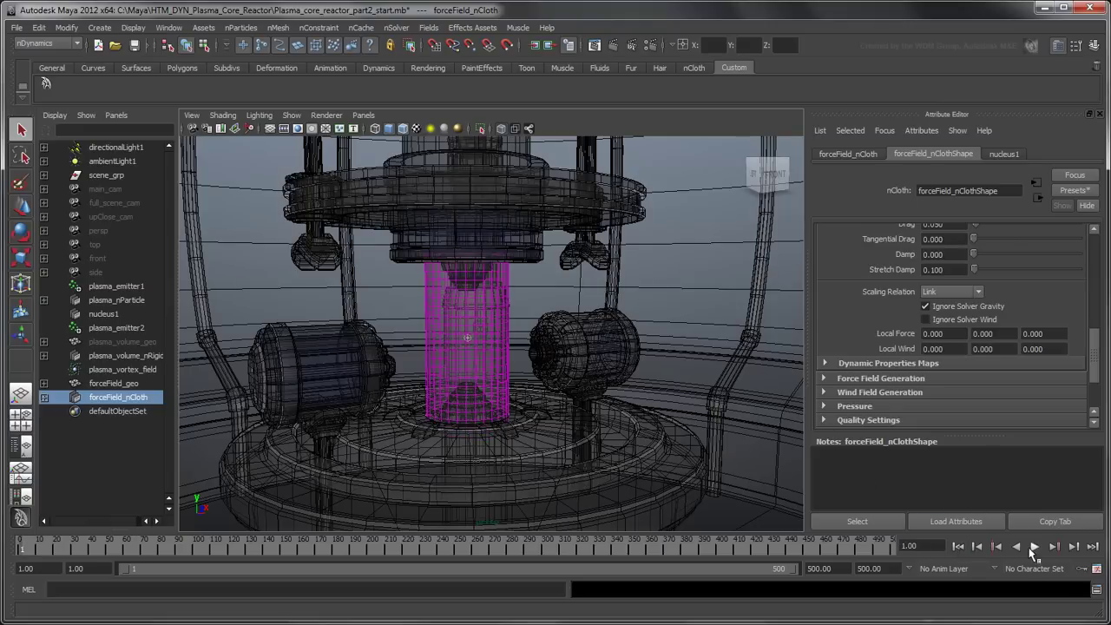
left_click(1034, 549)
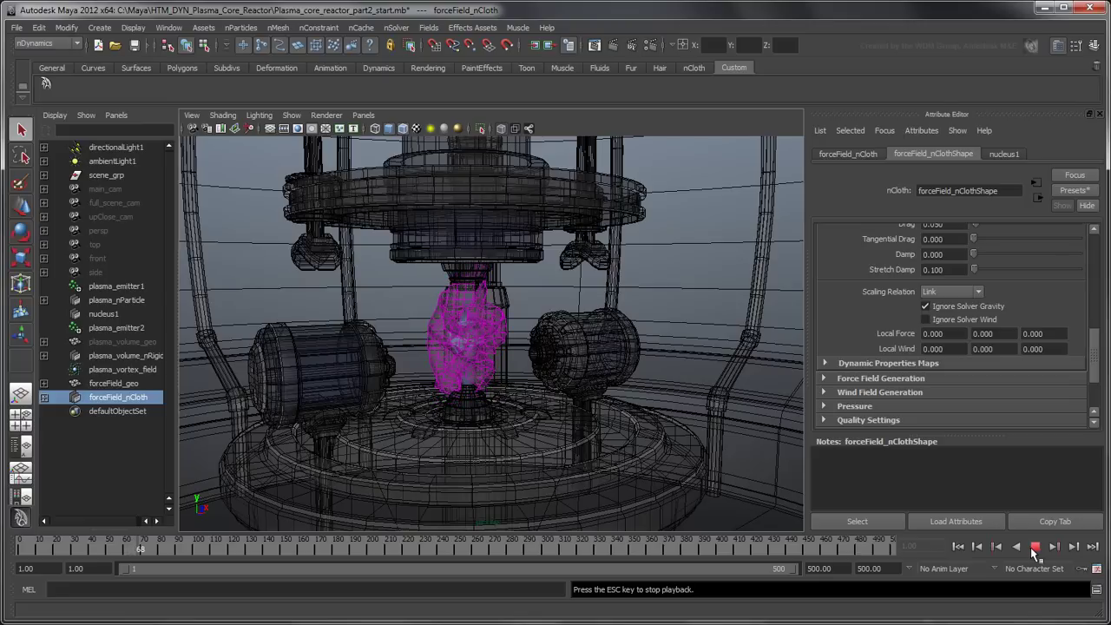
left_click(1034, 547)
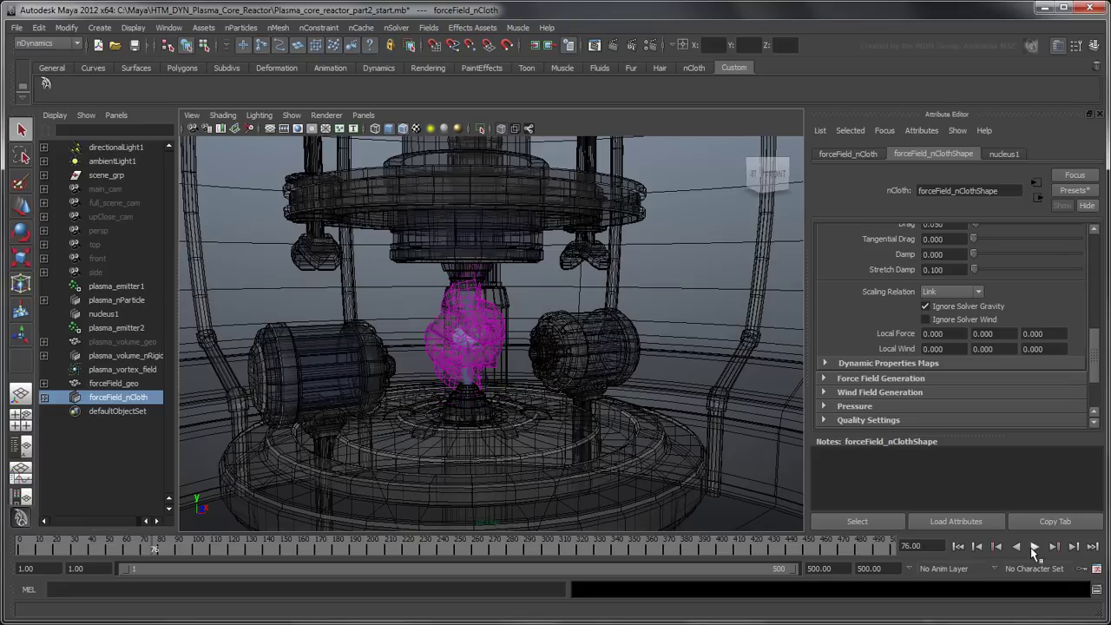
Step: Set the nCloth Rigidity to 0.1 and replay to frame 51 to check its shape
left_click_drag(1092, 372, 1079, 296)
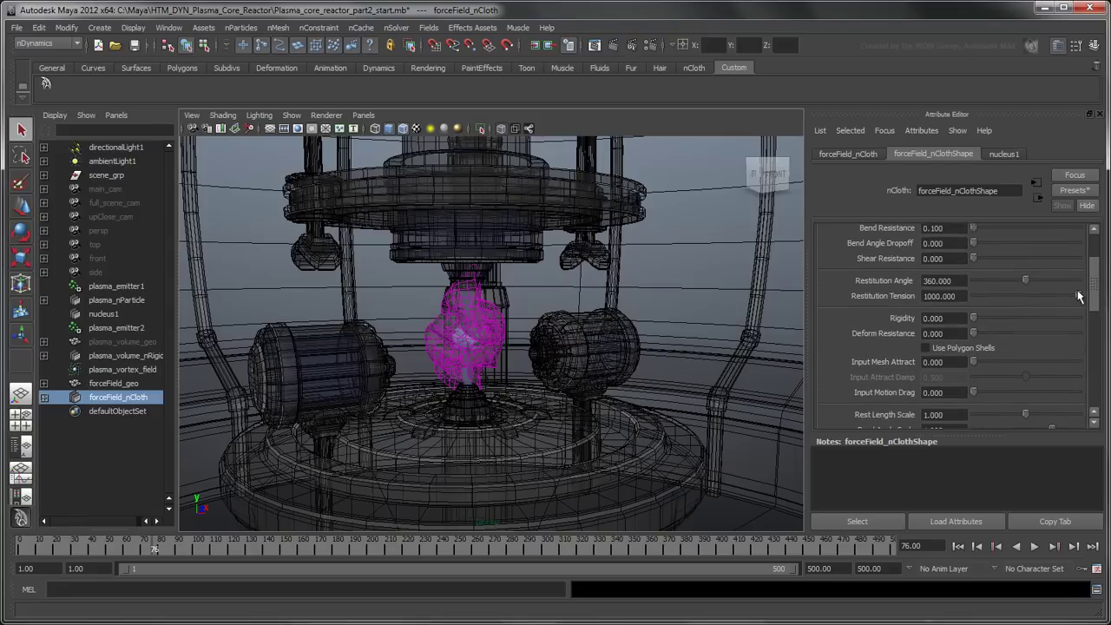
double_click(958, 318)
type("0")
left_click(958, 547)
left_click(1034, 546)
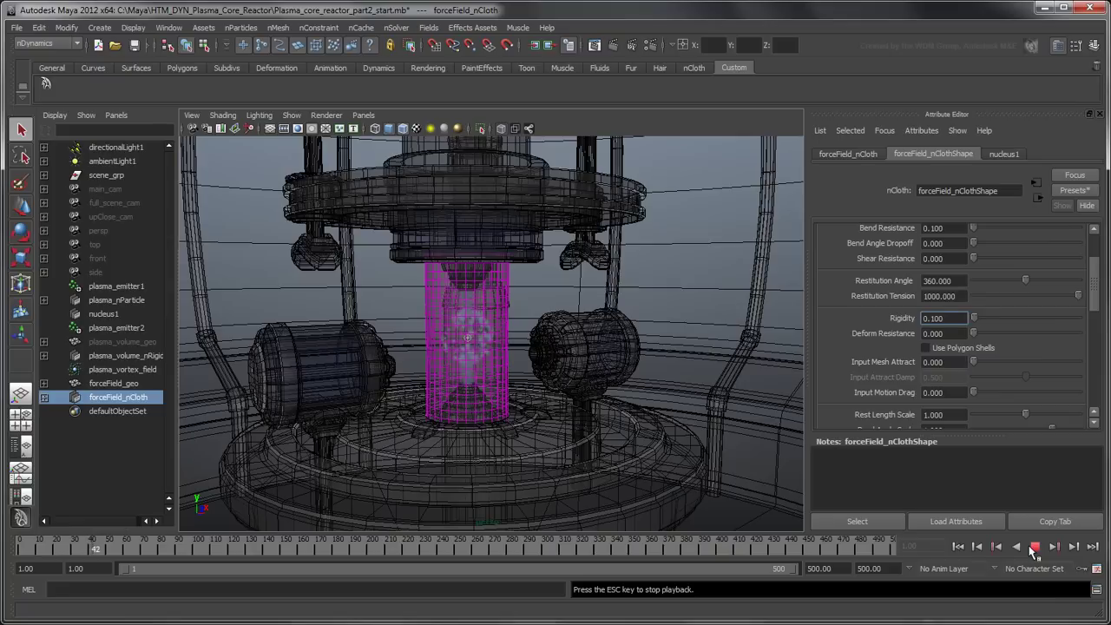
left_click(1034, 547)
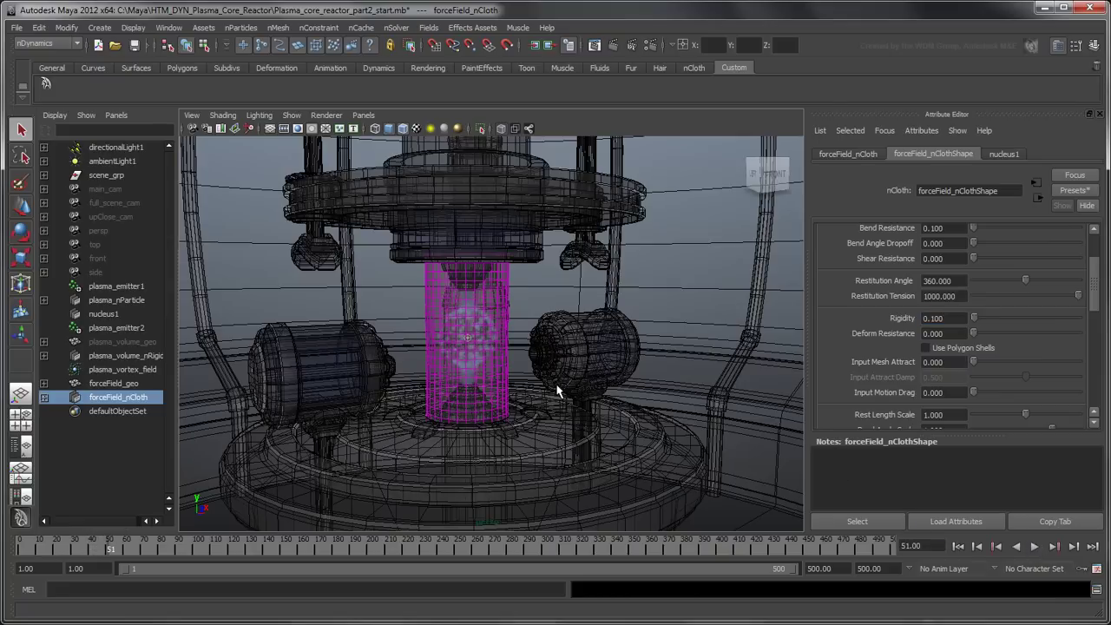
scroll(557, 392, "up", 5)
Step: Select the cylinder's top and bottom edge loops and pin them with an nConstraint Transform
right_click(493, 339)
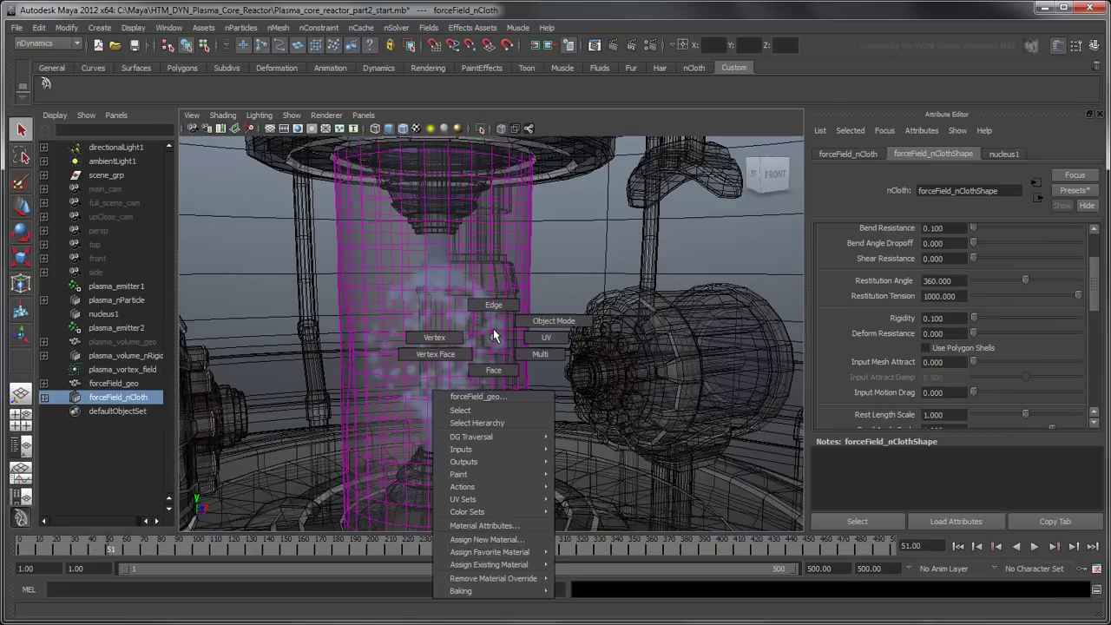
left_click(495, 304)
scroll(498, 302, "down", 3)
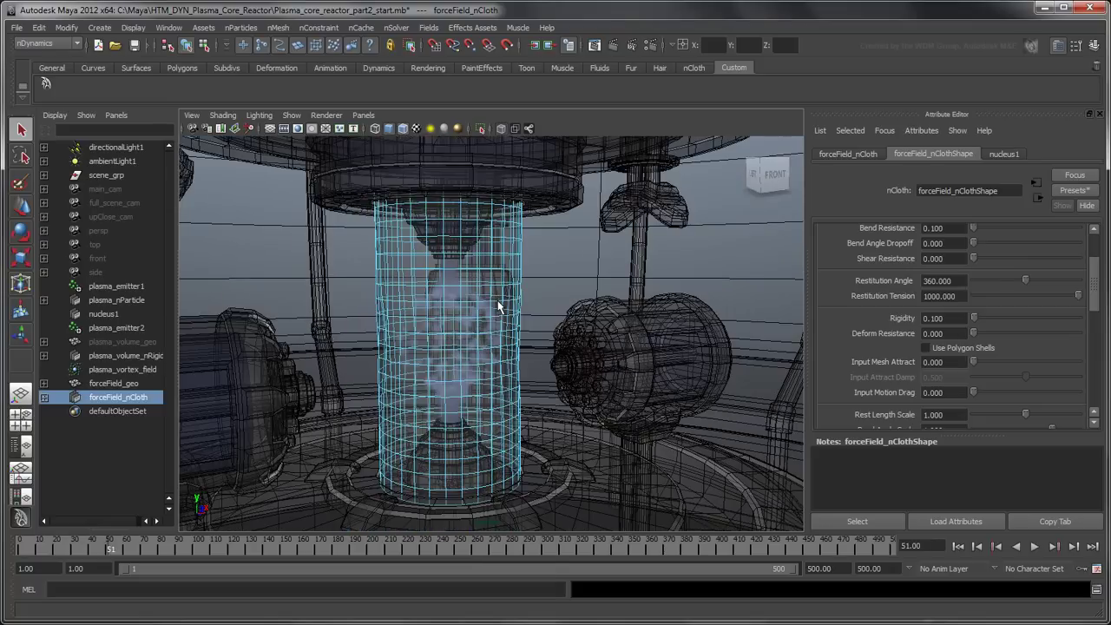
double_click(473, 193)
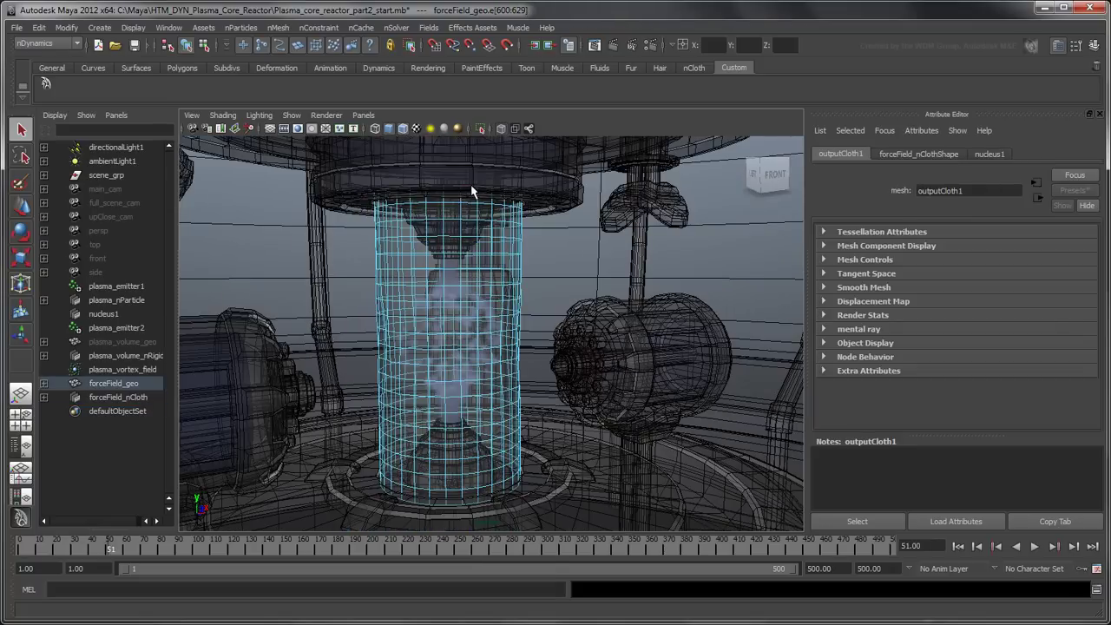
double_click(457, 506, "shift")
left_click(319, 26)
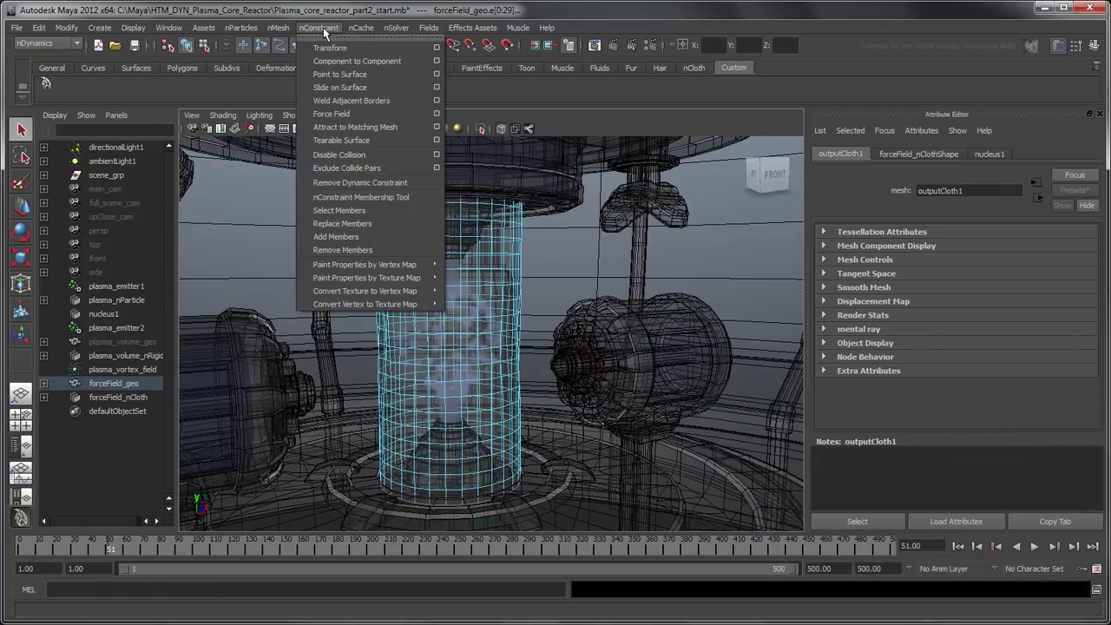
left_click(376, 46)
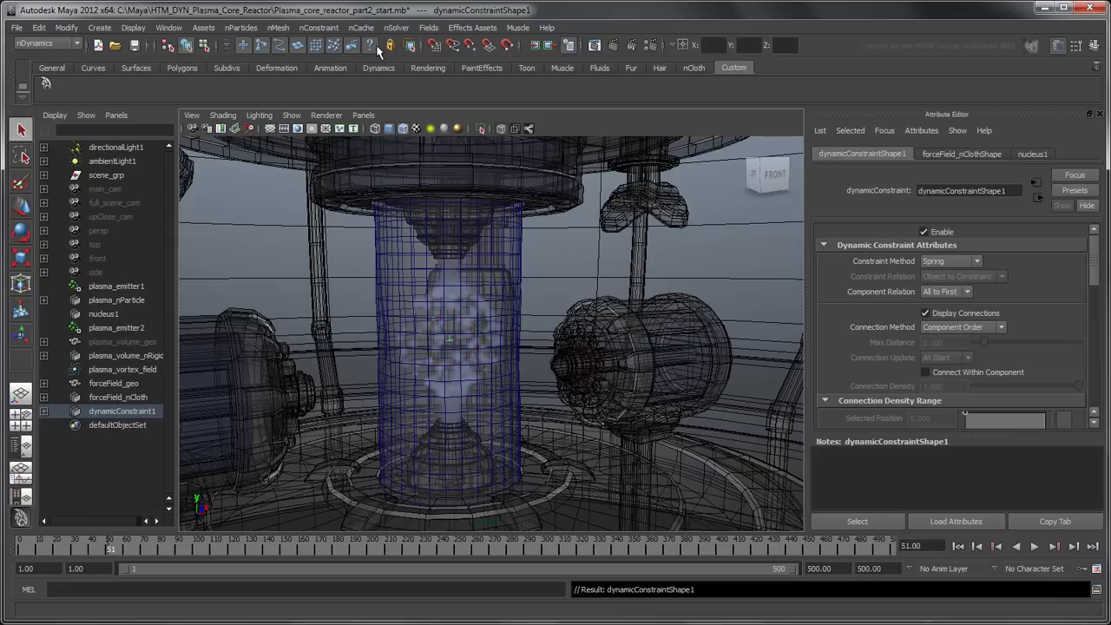
Step: Rename the new constraint forceField_transform_nConstraint
double_click(148, 413)
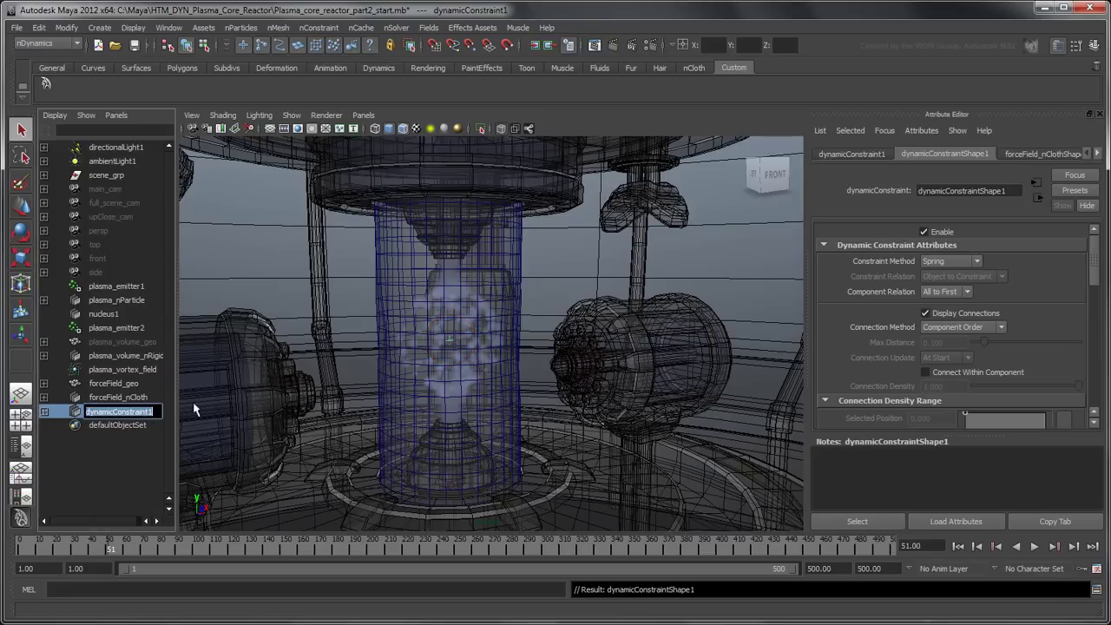
type("forceField_")
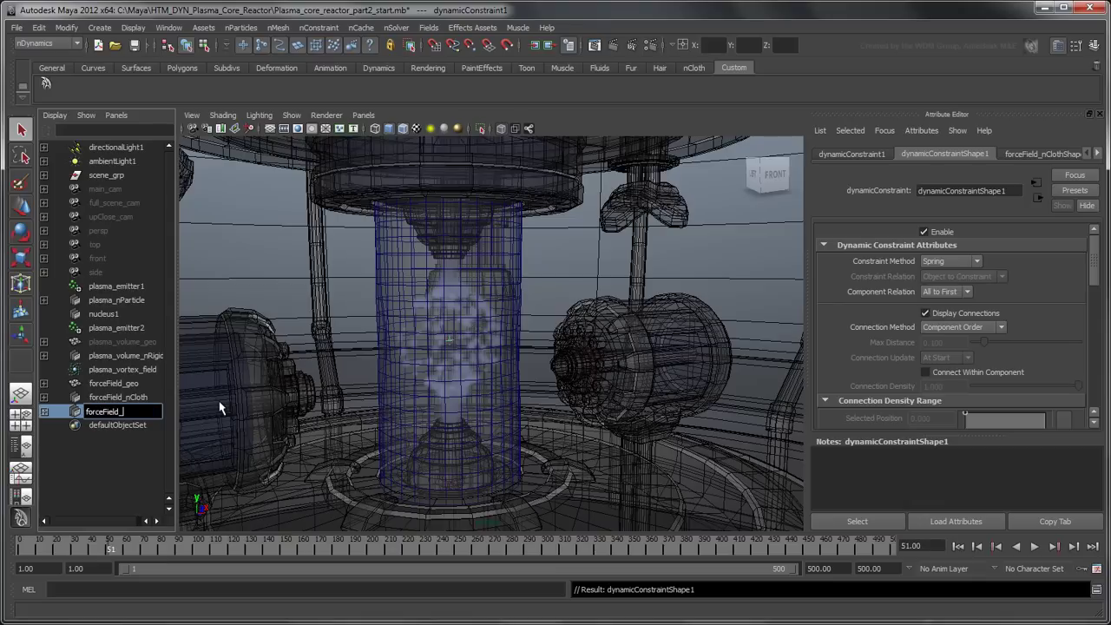
type("transform_nConstraint")
key("Return")
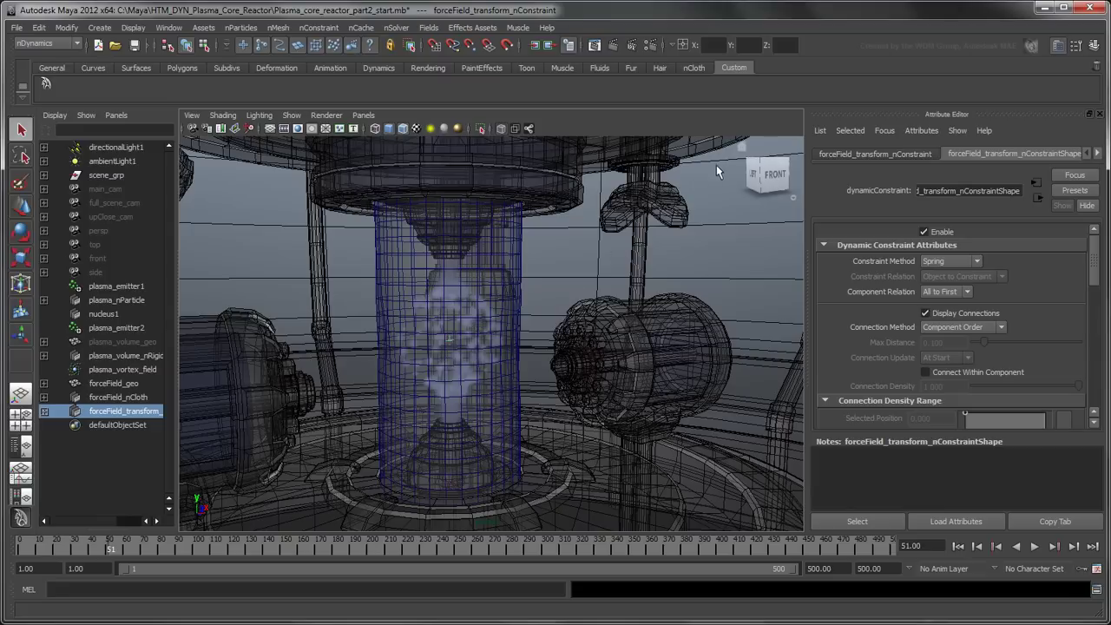
left_click(739, 147)
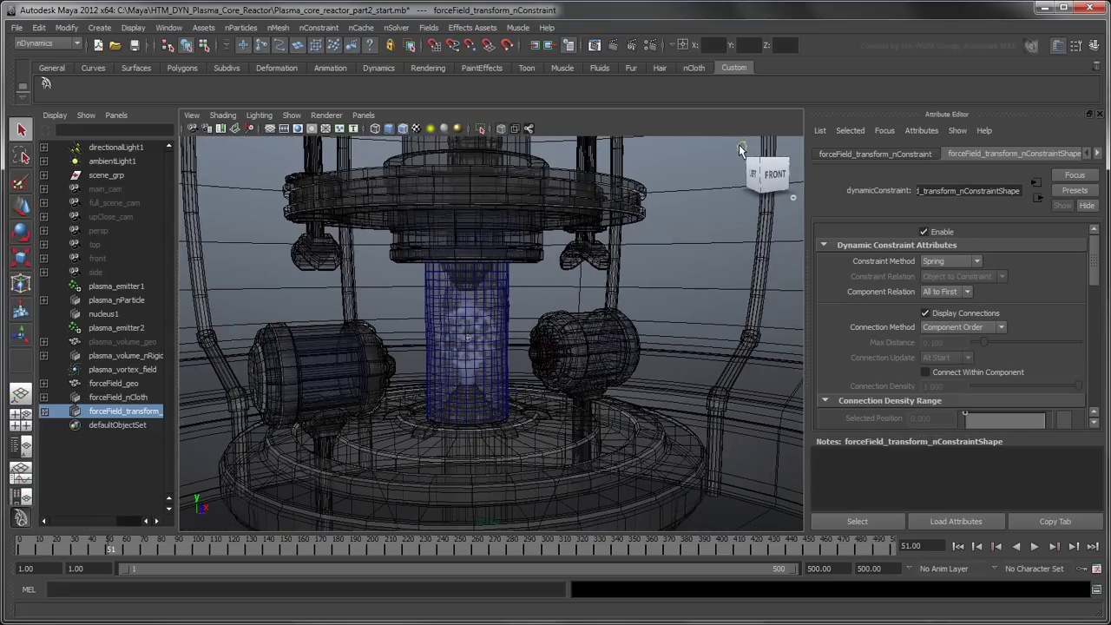
Step: Drag the constraint sideways during Interactive Playback to test cloth bending, then rewind to frame 1
left_click(958, 546)
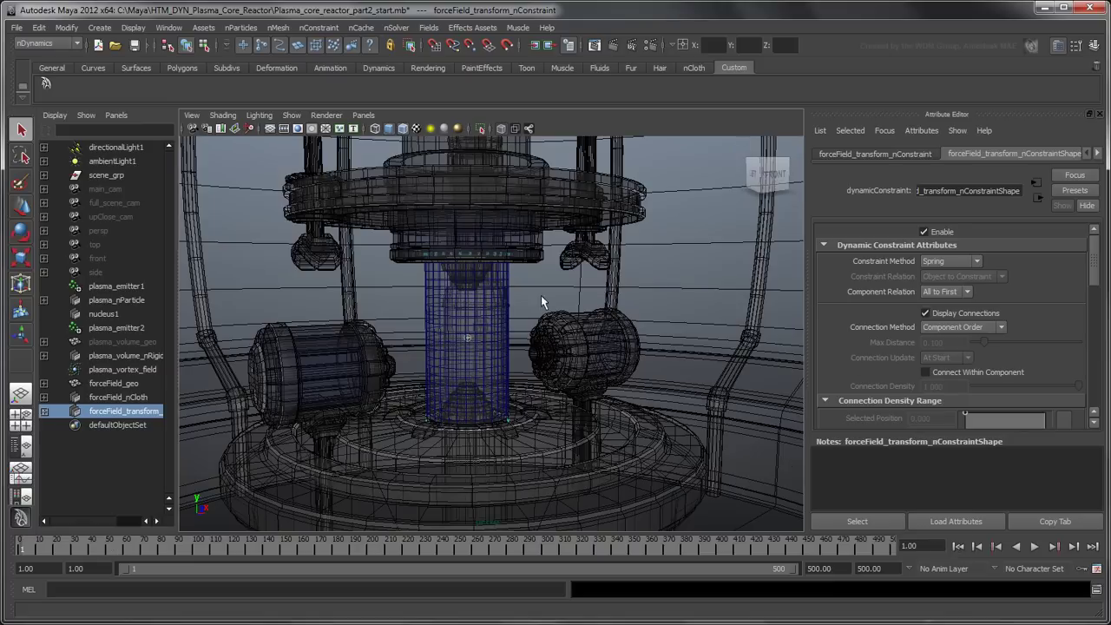
left_click(396, 27)
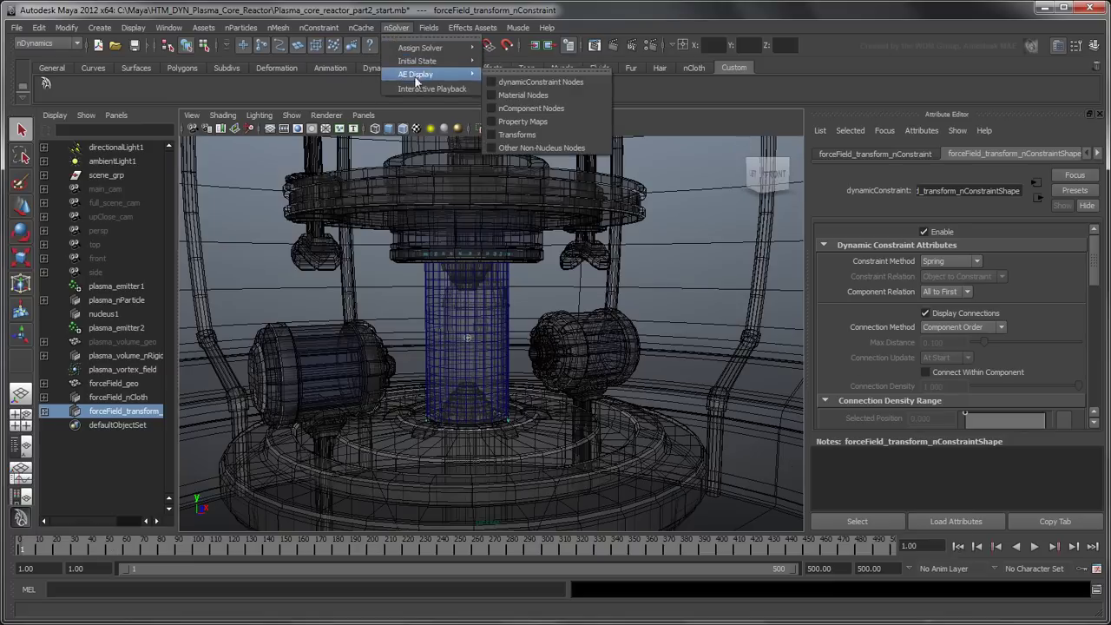
left_click(470, 89)
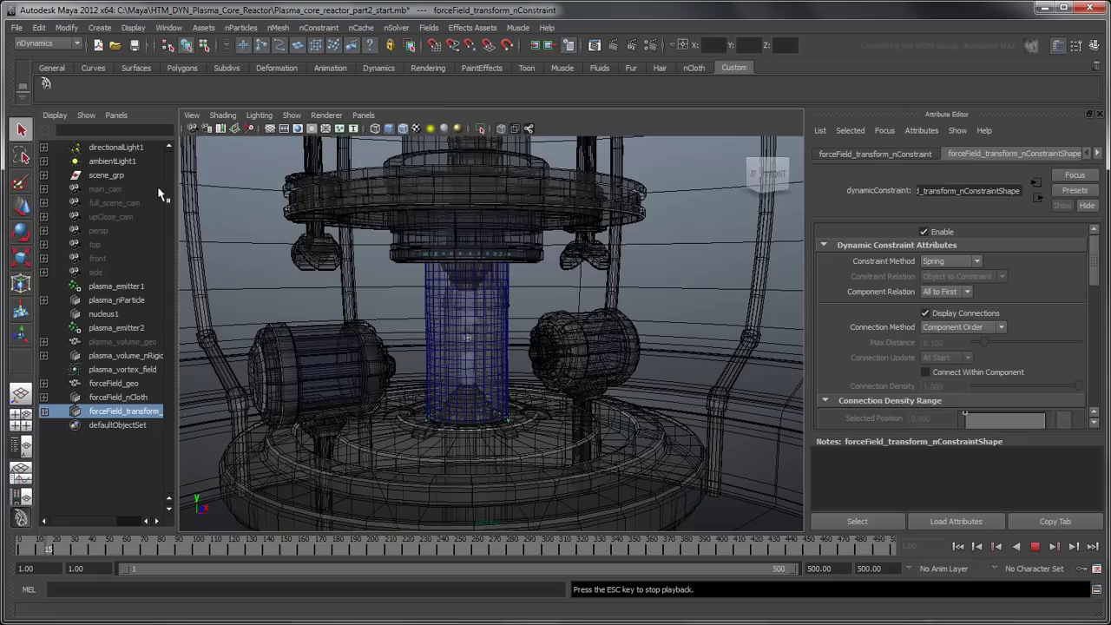
left_click(21, 206)
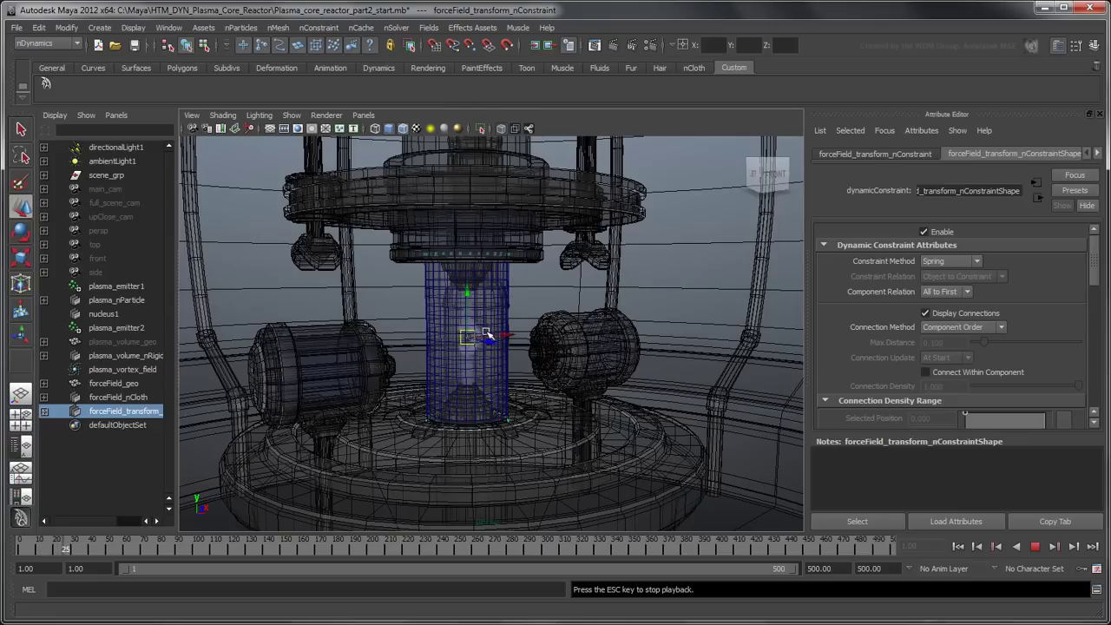
left_click_drag(507, 337, 483, 341)
left_click(1035, 547)
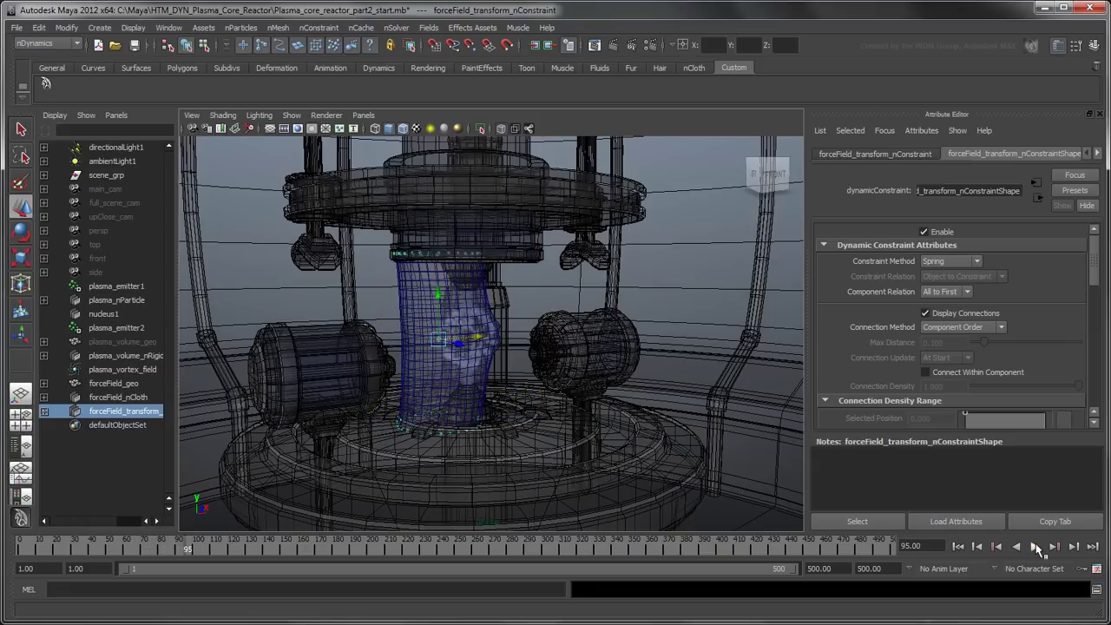
left_click(959, 546)
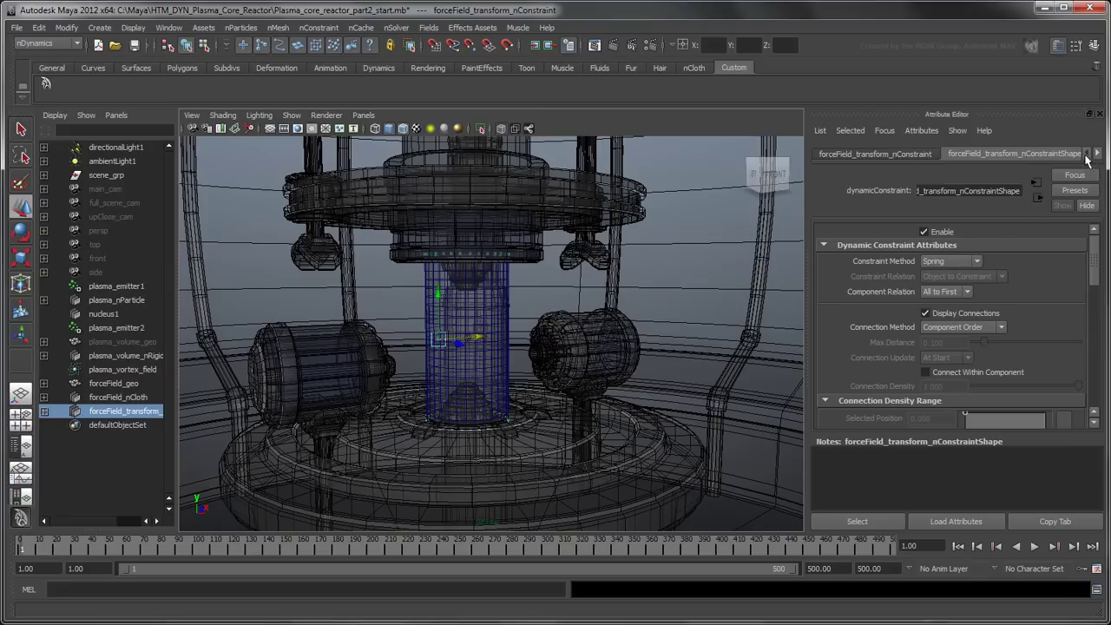
Step: Set the constraint's Translate to 0, 15, 0 in the Attribute Editor
left_click(916, 155)
left_click(933, 249)
type("0")
key("Tab")
type("15")
key("Tab")
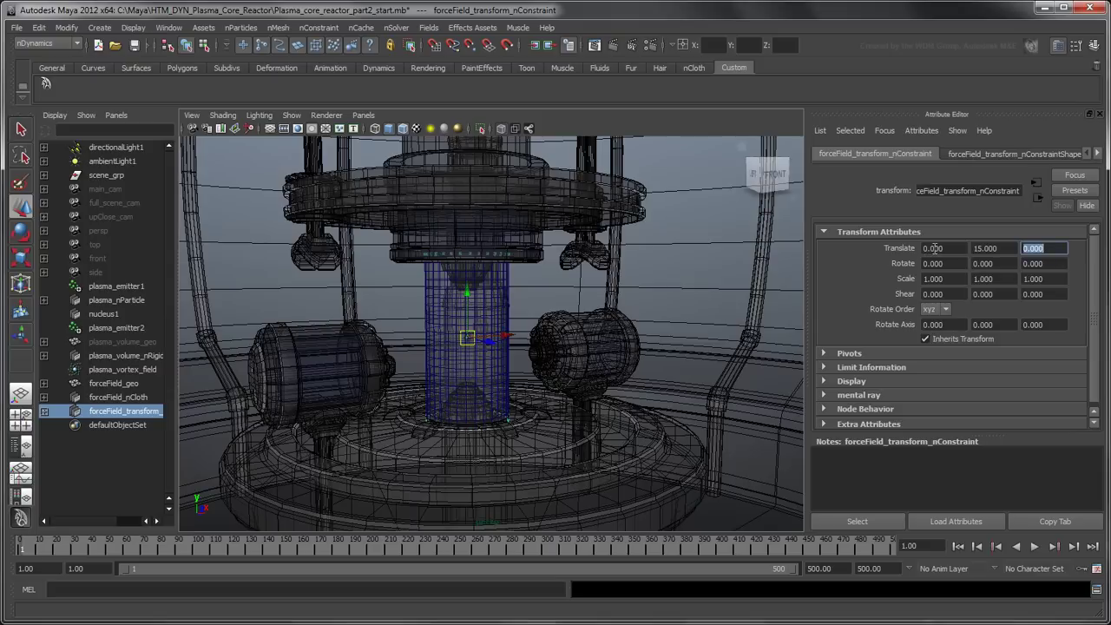
Step: Add a Volume Axis field to forceField_nCloth and rename it forceField_ripple_field
left_click(24, 134)
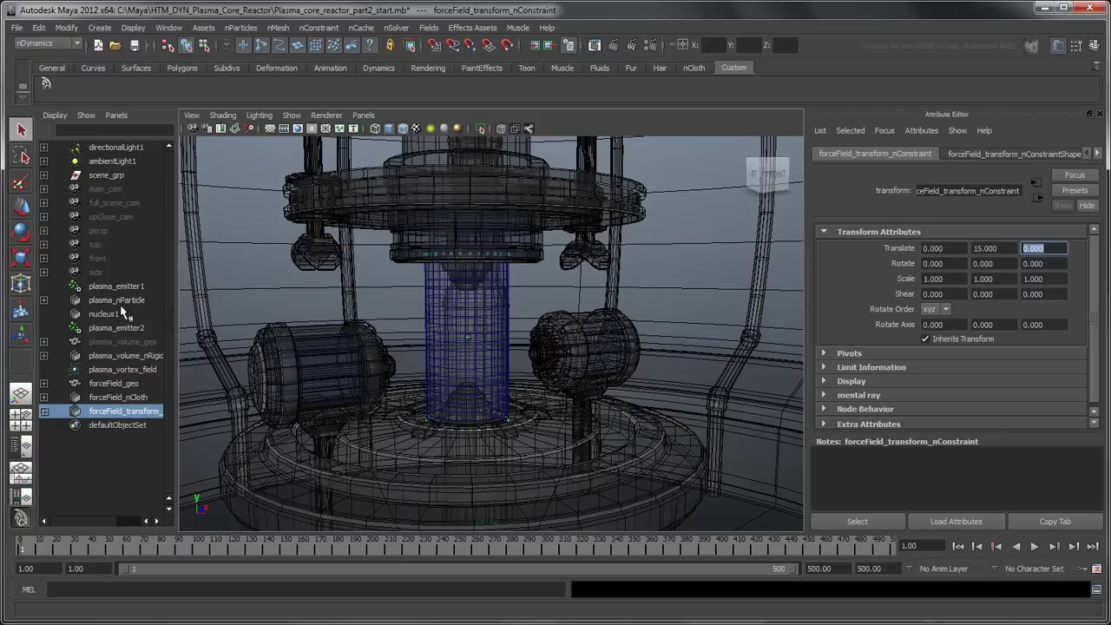
left_click(132, 397)
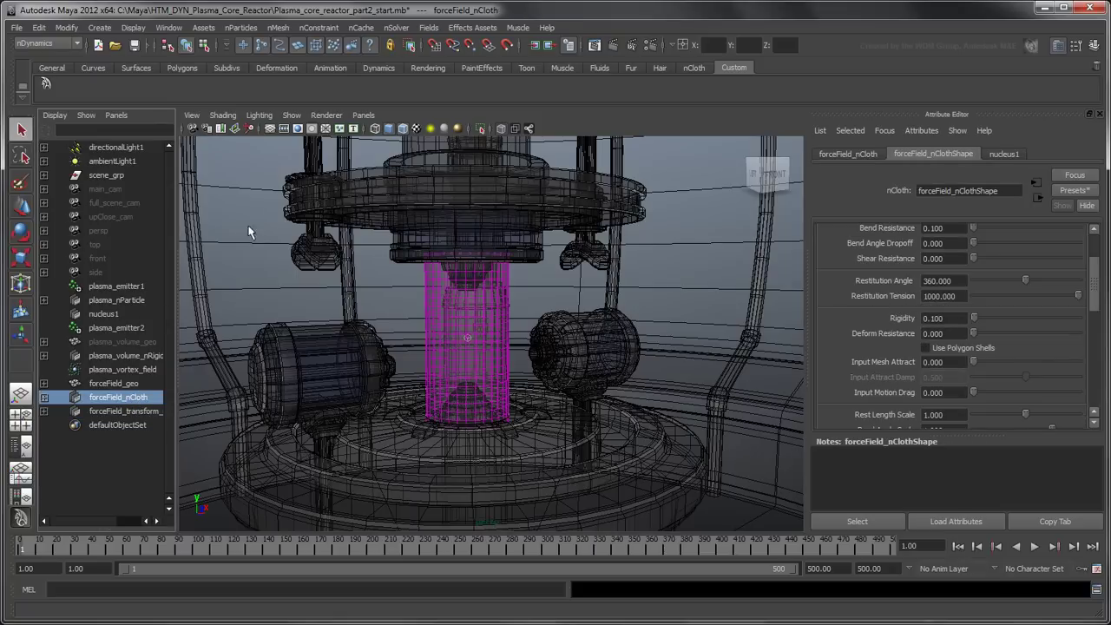
left_click(429, 27)
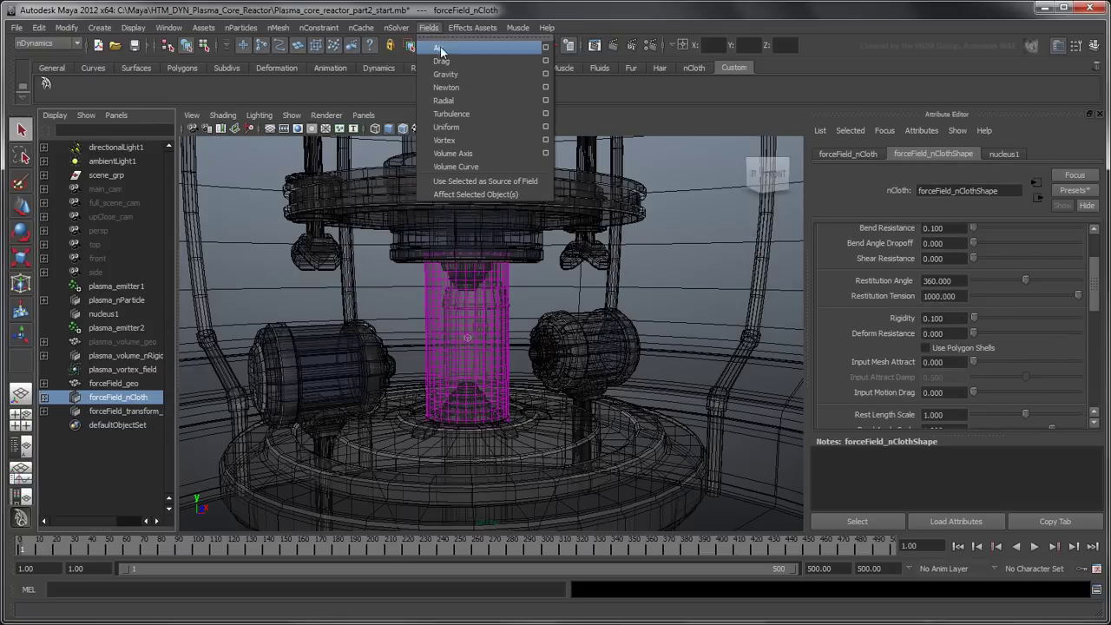
left_click(485, 154)
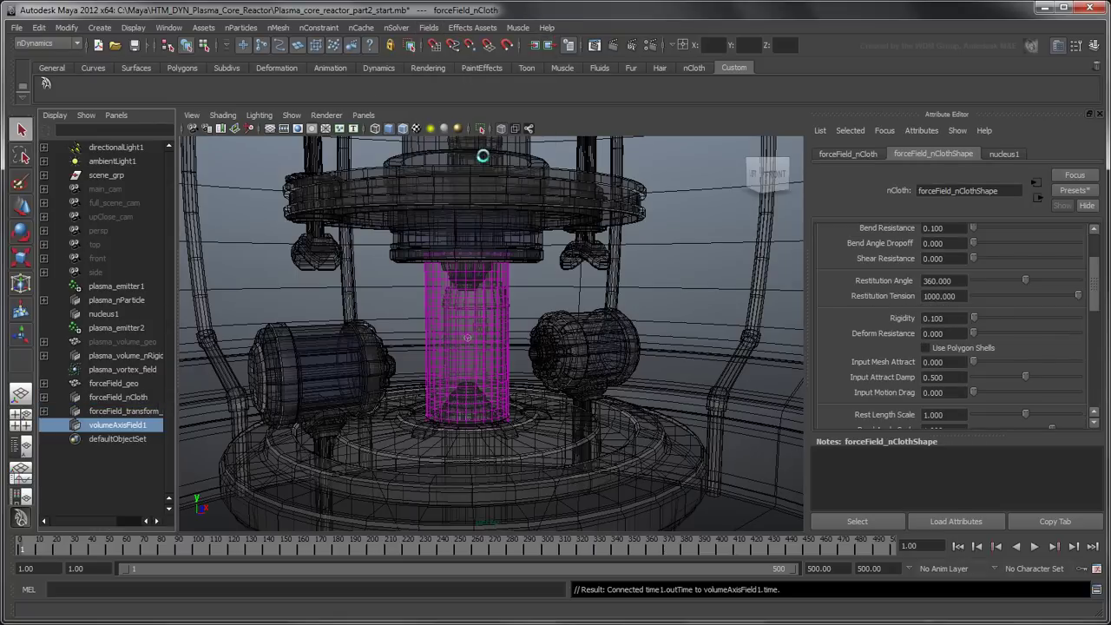
double_click(127, 425)
type("forceField_ripple_field")
key("Return")
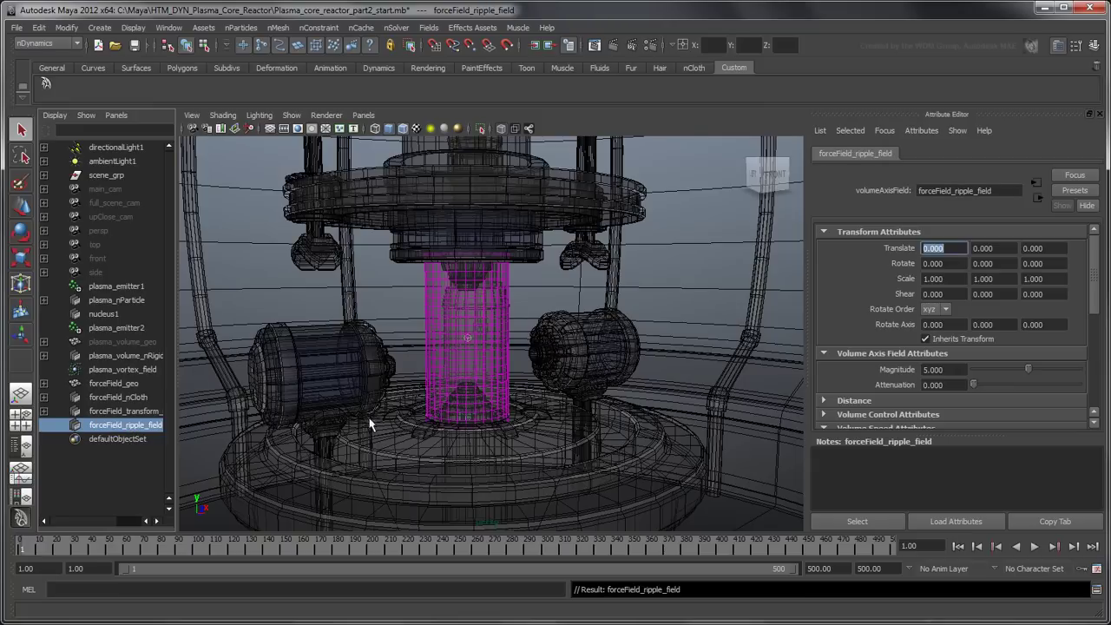
Step: Place the field at Translate Y 15 and scale it to 10 on X, Y and Z
key("Tab")
type("15")
key("Tab")
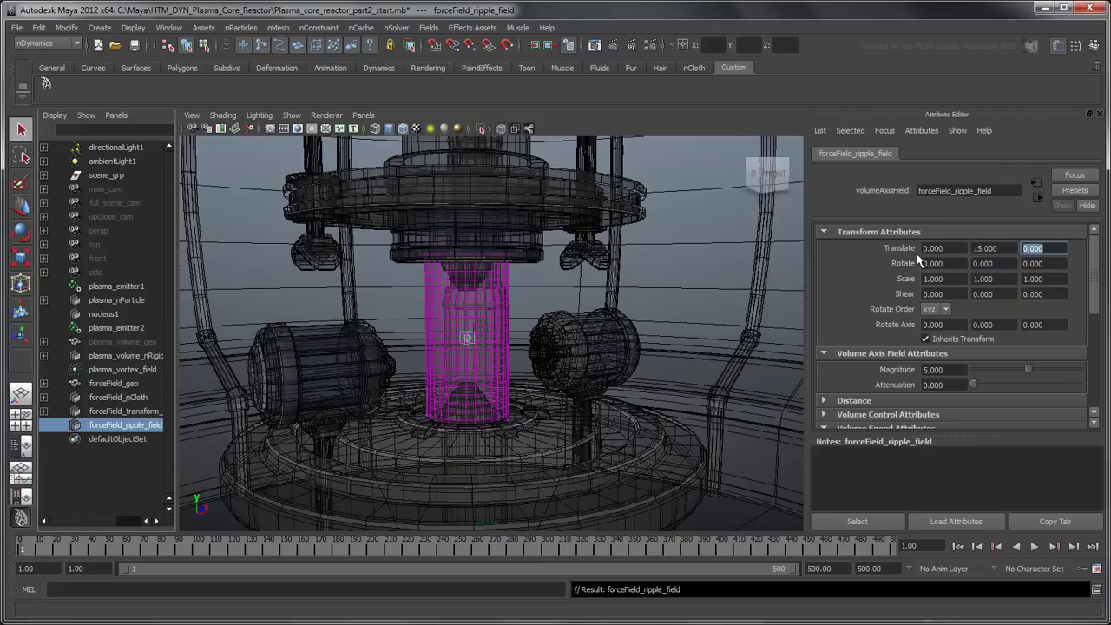
left_click(944, 278)
type("10")
key("Tab")
type("10")
key("Tab")
type("10")
key("Tab")
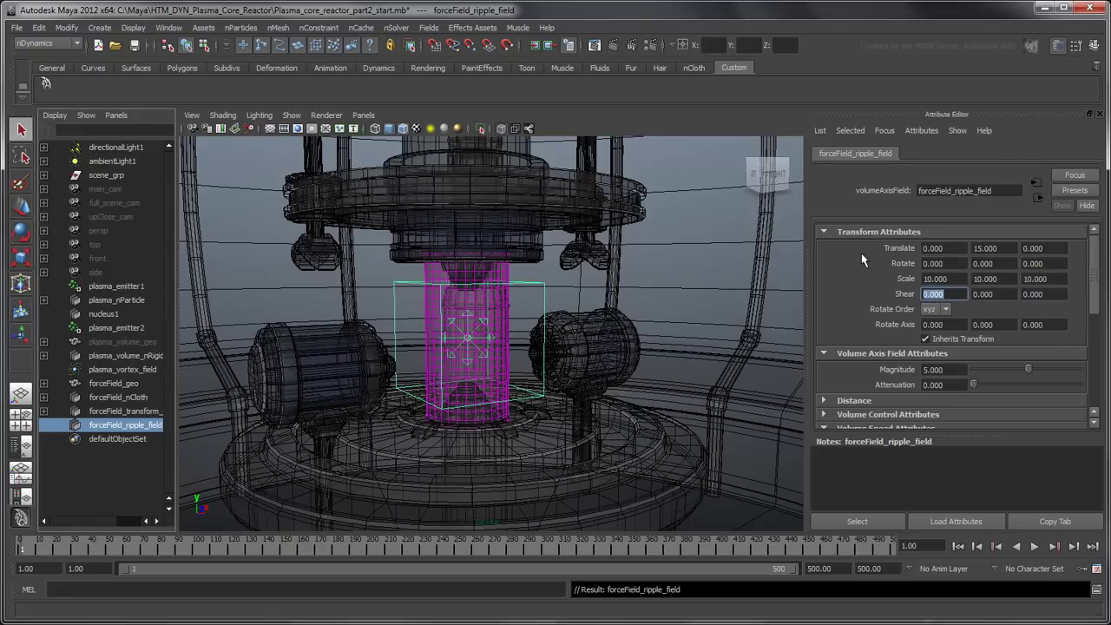
Step: Give the ripple field Magnitude 200, Attenuation 1 and Away From Center 50
double_click(949, 370)
type("20")
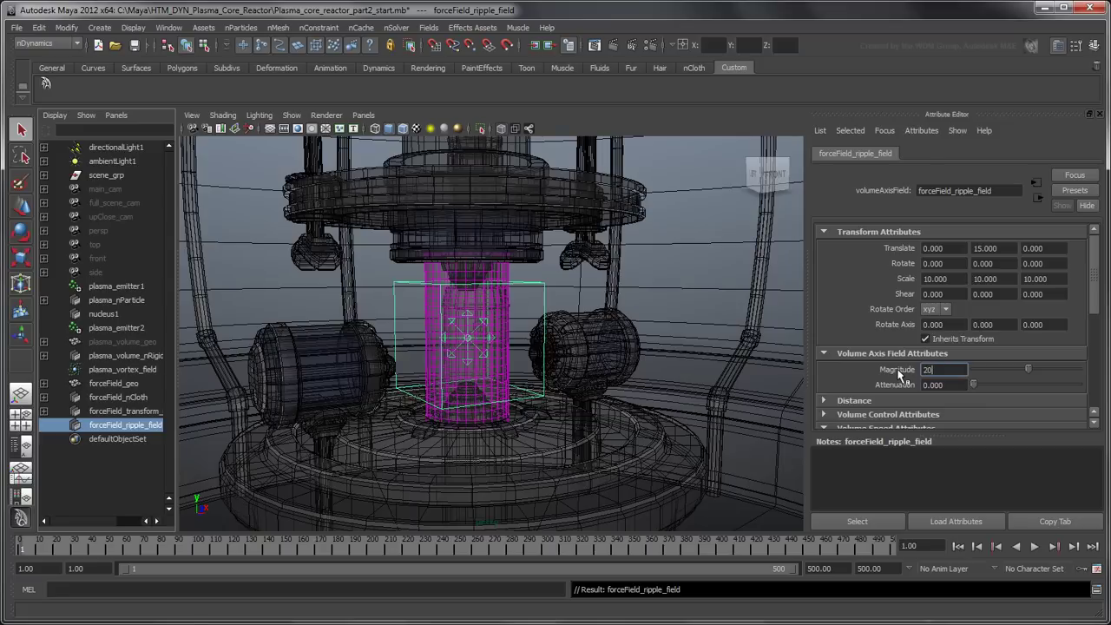
type("0")
key("Tab")
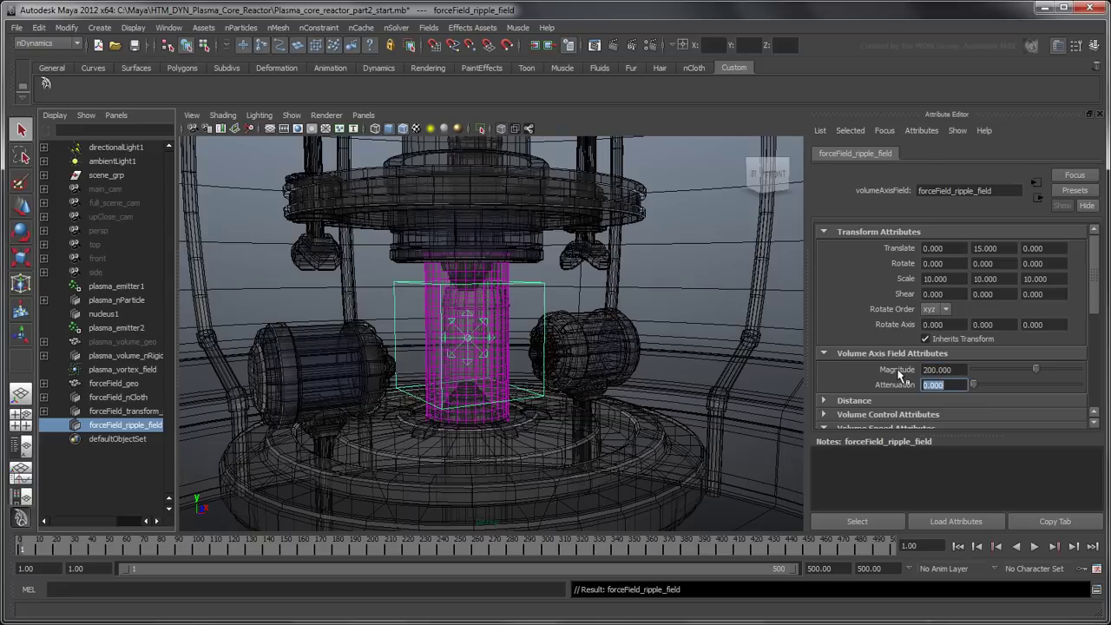
type("1")
key("Tab")
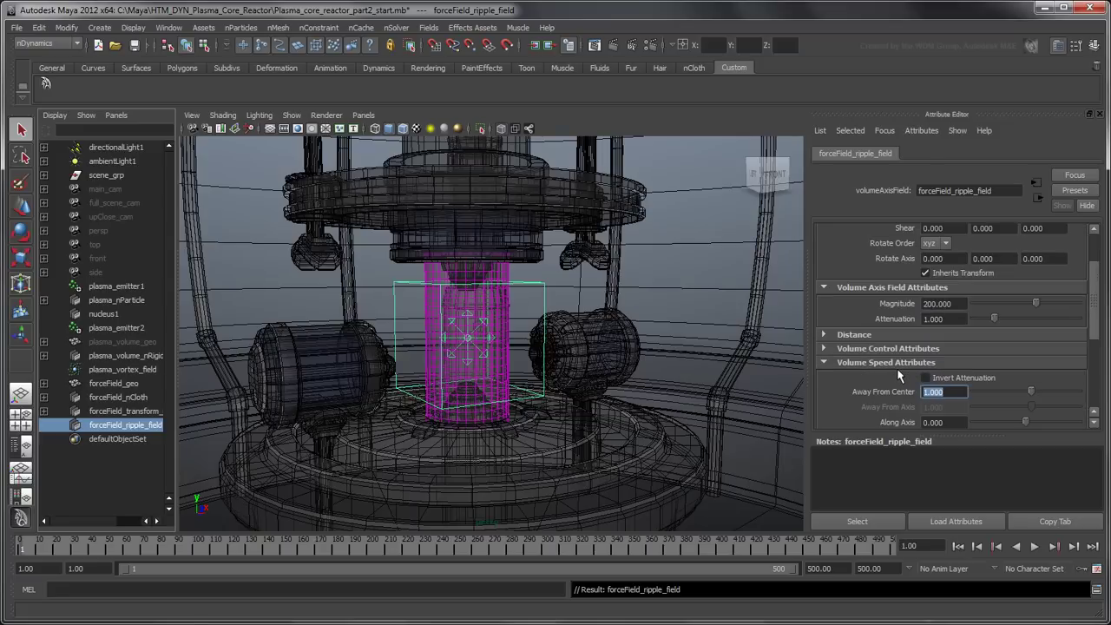
left_click_drag(1093, 322, 1081, 347)
type("50")
key("Tab")
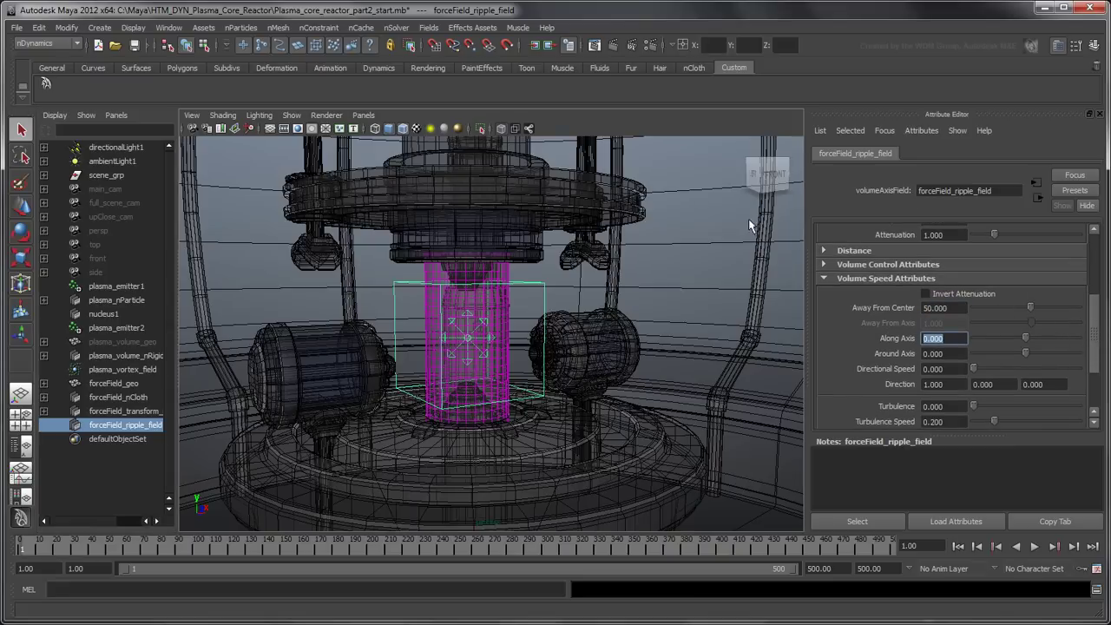
Step: Preview the ripple with Interactive Playback while scaling the field, then stop the simulation
left_click(398, 28)
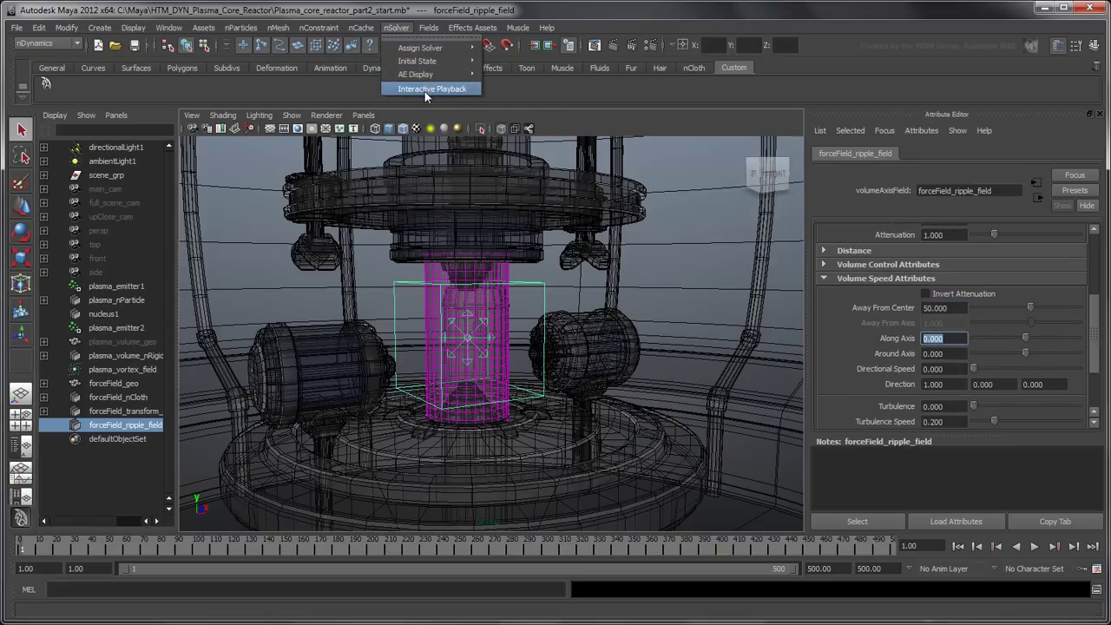
left_click(424, 89)
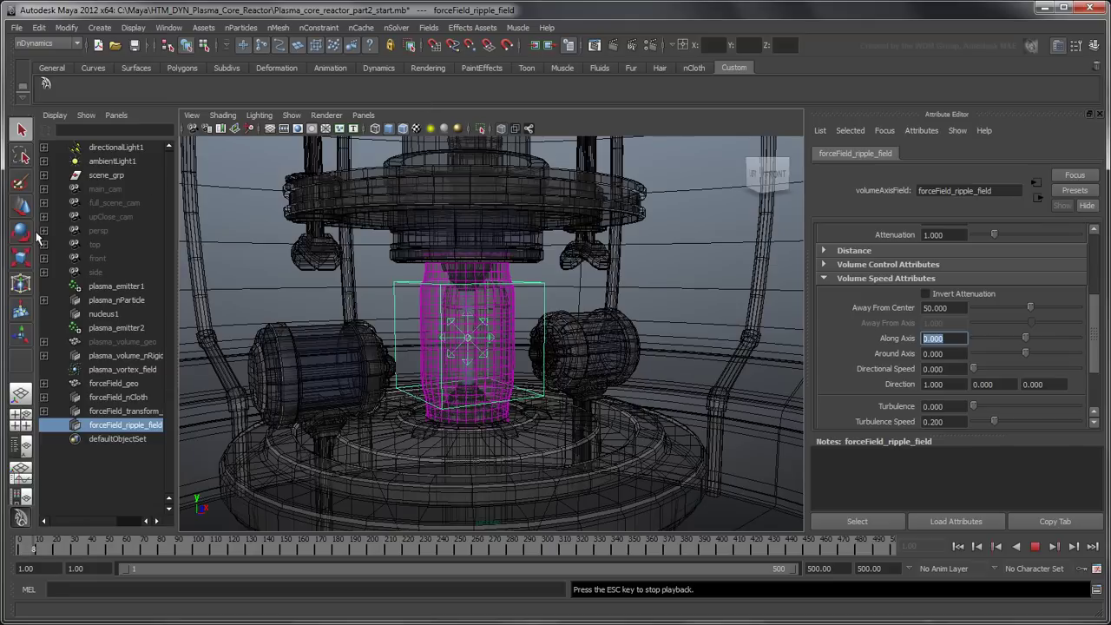
left_click(21, 259)
mouse_move(467, 339)
left_mouse_down()
mouse_move(501, 341)
mouse_move(445, 331)
mouse_move(476, 336)
left_mouse_up()
left_click(1035, 546)
Step: Reset the field's scale to 10 on all axes and rewind to frame 1
left_click_drag(1098, 355, 1099, 283)
left_click_drag(951, 280, 918, 280)
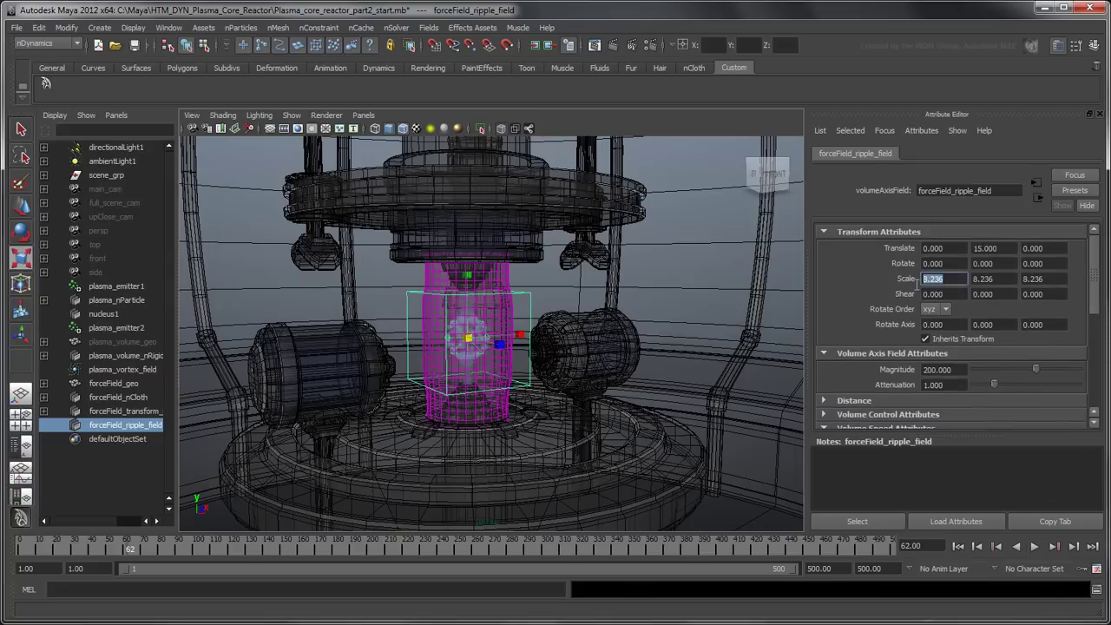
type("10")
key("Tab")
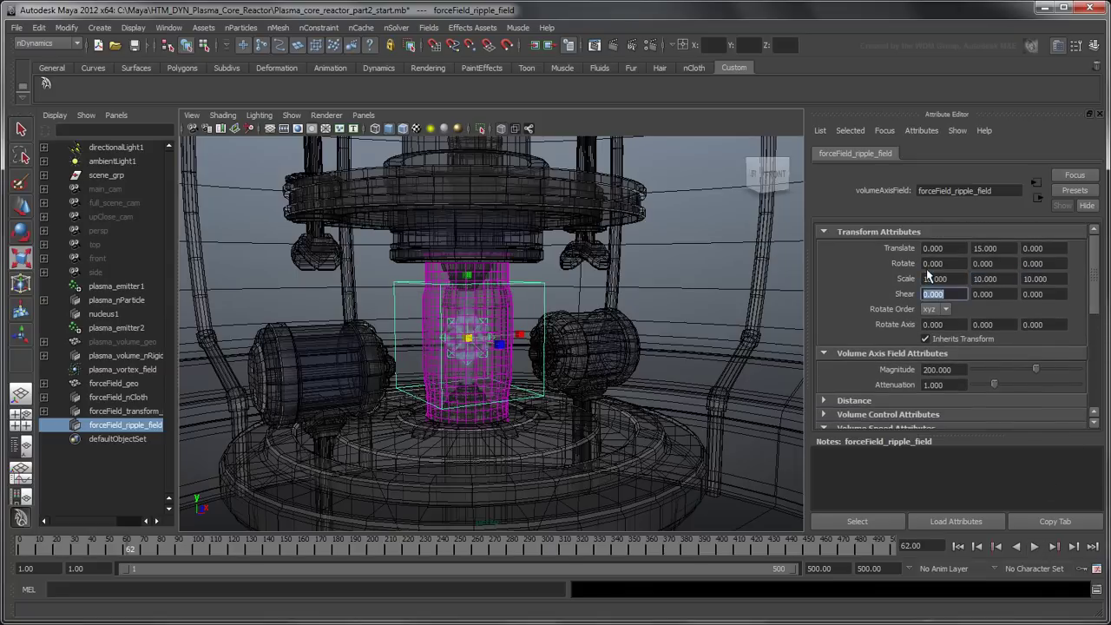
left_click(959, 546)
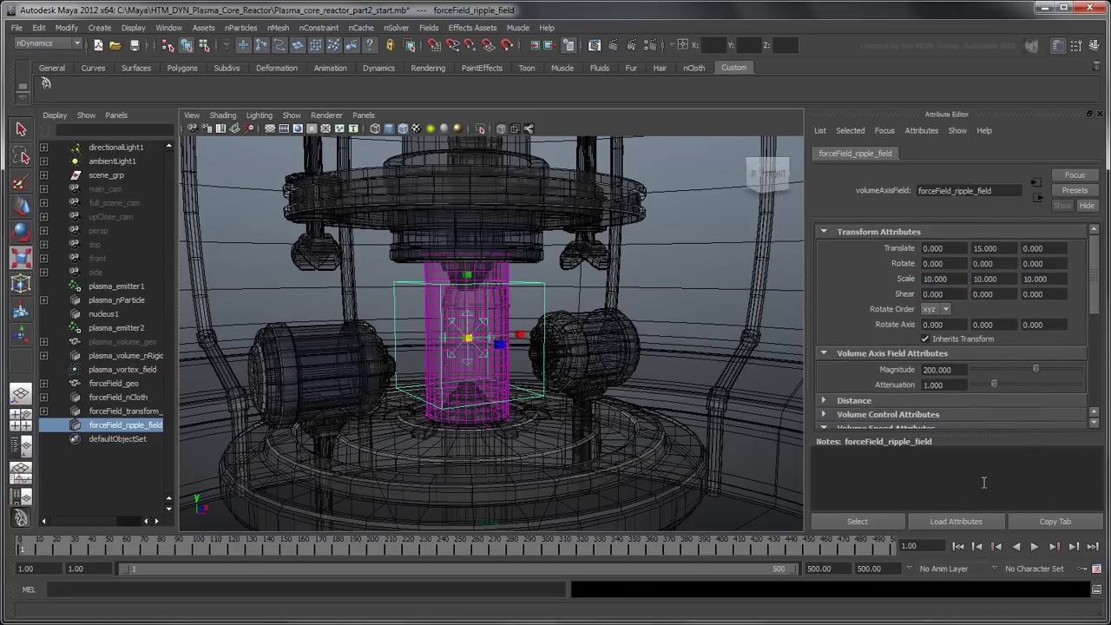
Step: Set the field's Volume Shape to Sphere, then select plasma_volume_geo
left_click_drag(1096, 306, 1096, 356)
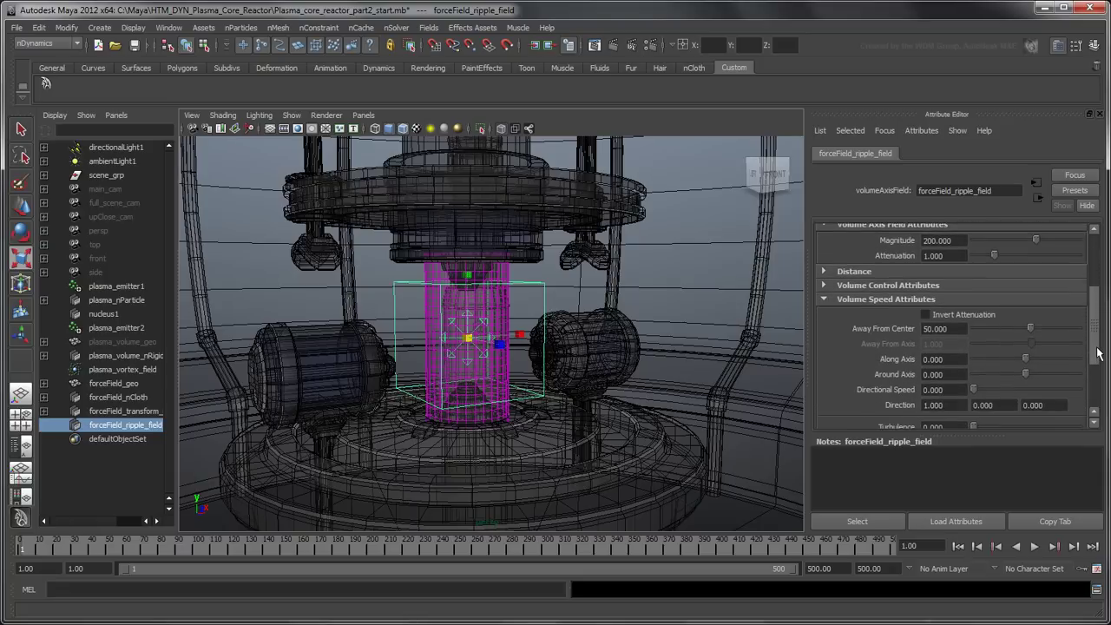
left_click(918, 286)
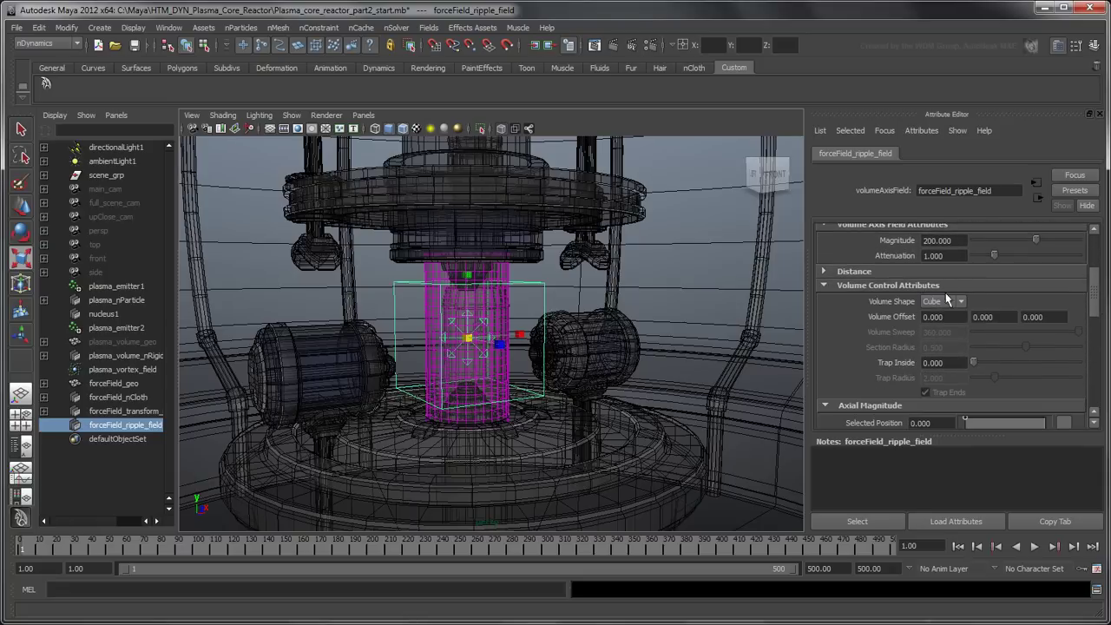
left_click(948, 300)
left_click(951, 333)
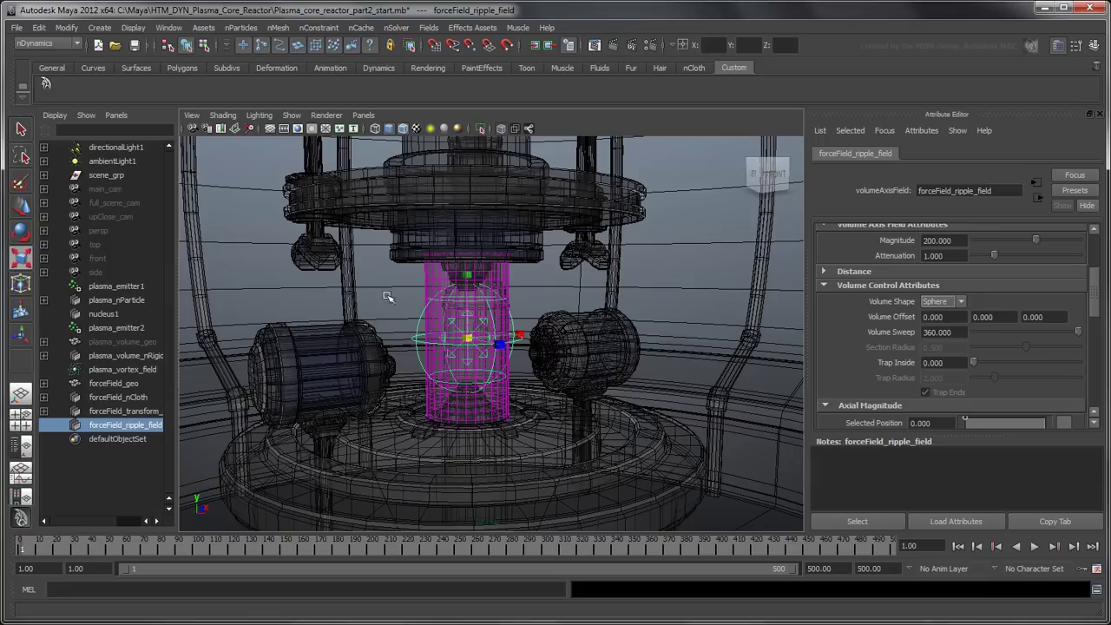
left_click(137, 343)
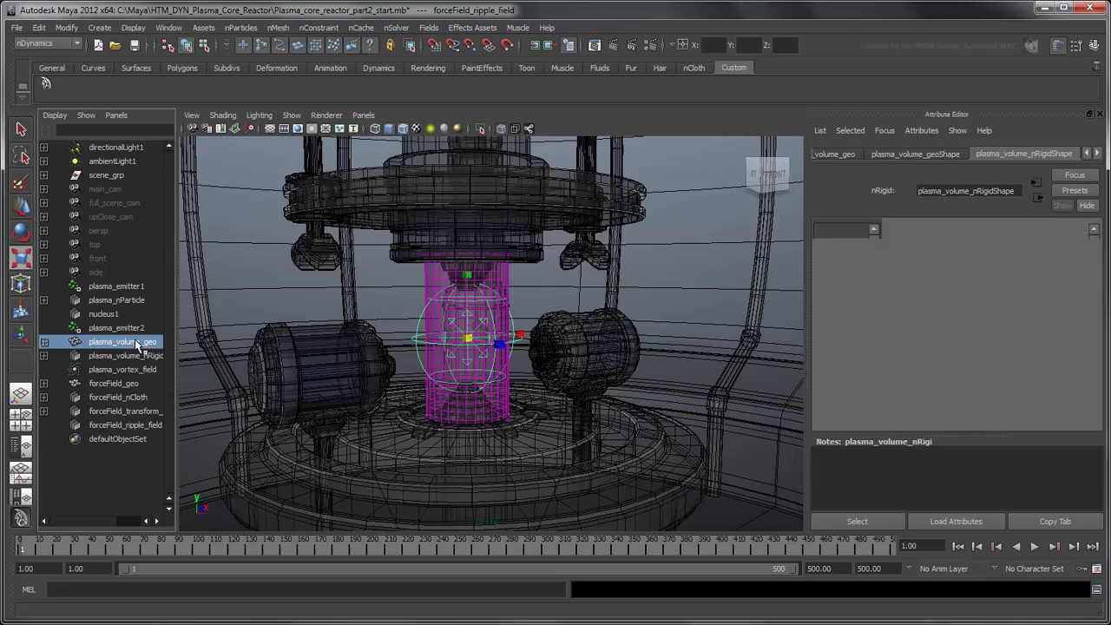
Step: Scale-constrain the ripple field to plasma_volume_geo with Maintain Offset enabled
left_click(141, 424, "ctrl")
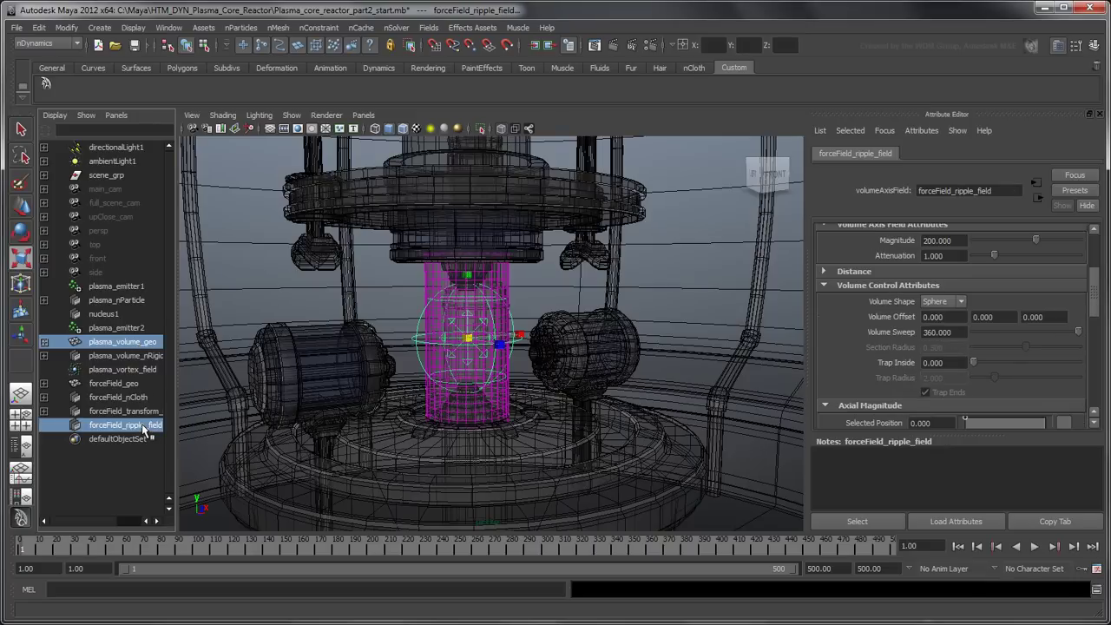
left_click(77, 44)
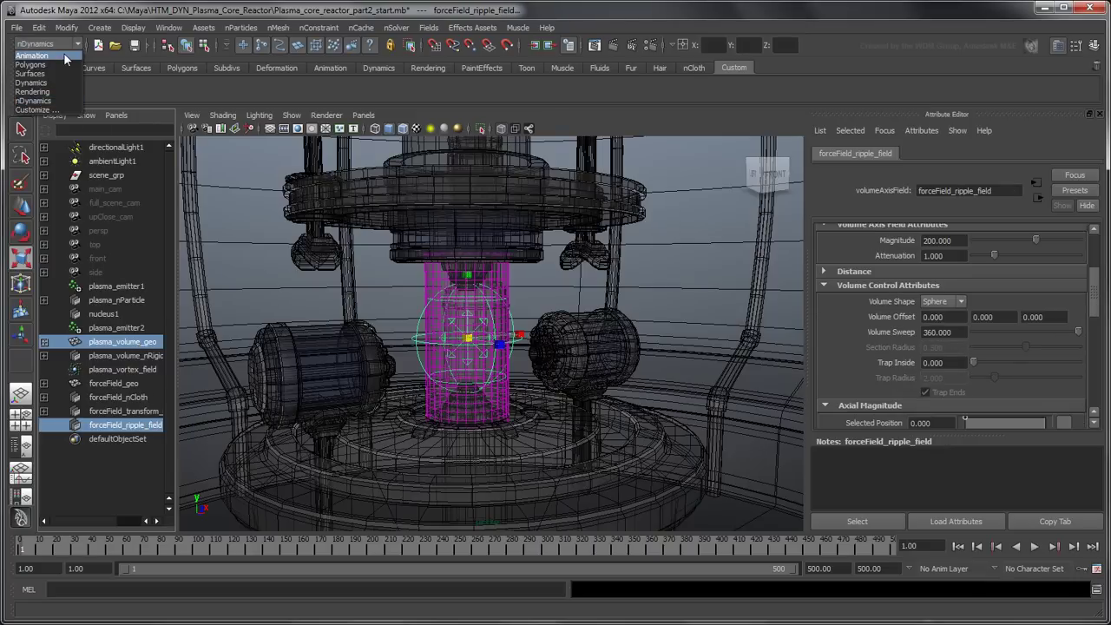
left_click(64, 54)
left_click(536, 27)
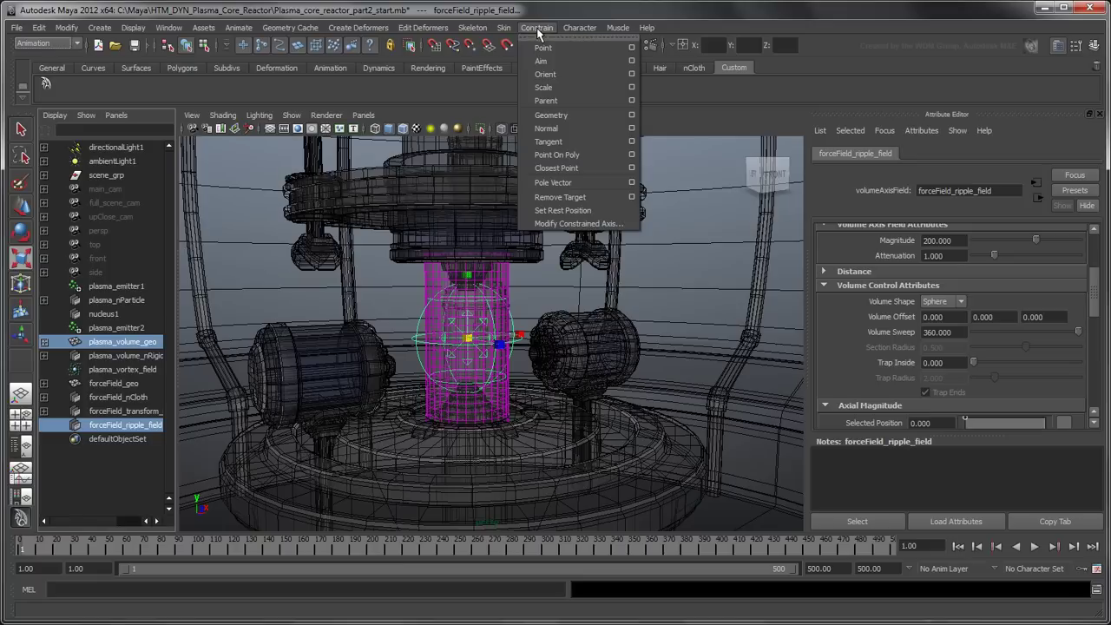
left_click(632, 88)
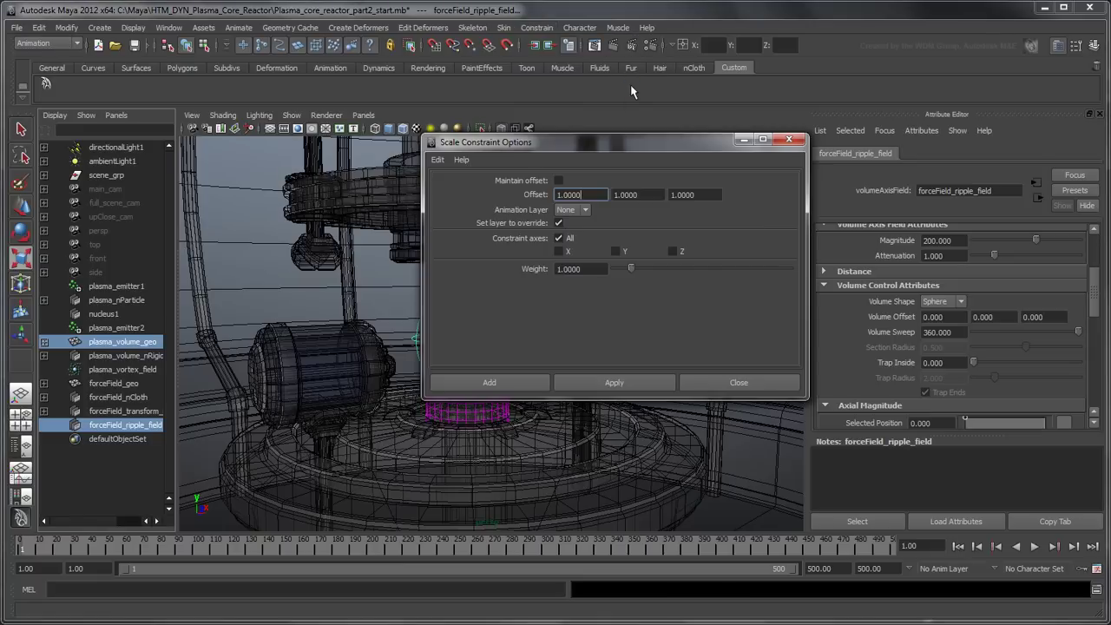
left_click(558, 181)
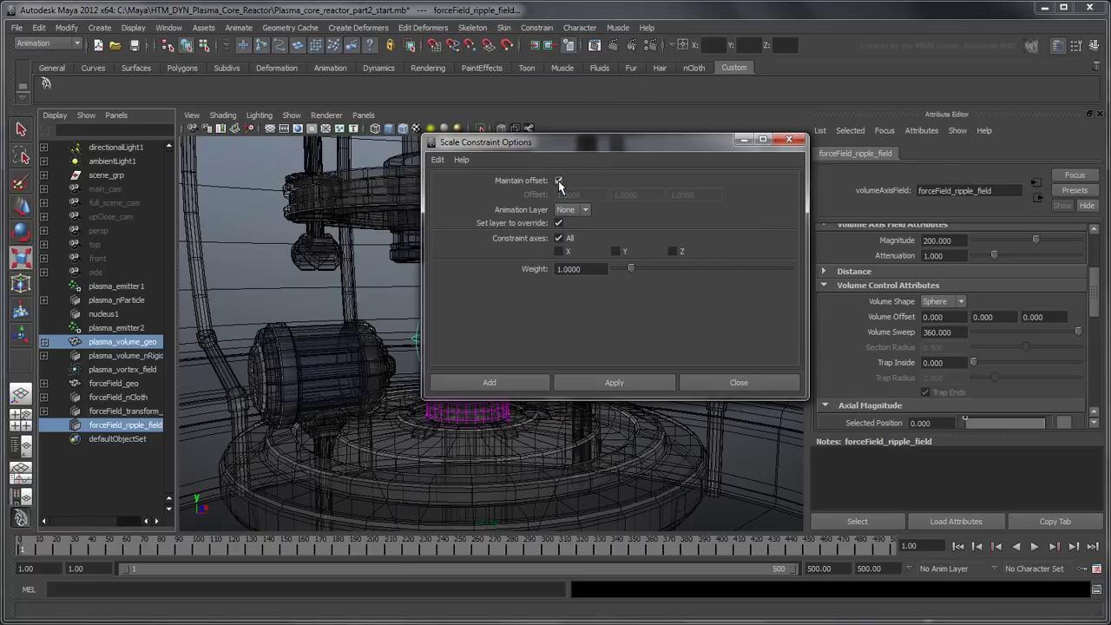
left_click(541, 385)
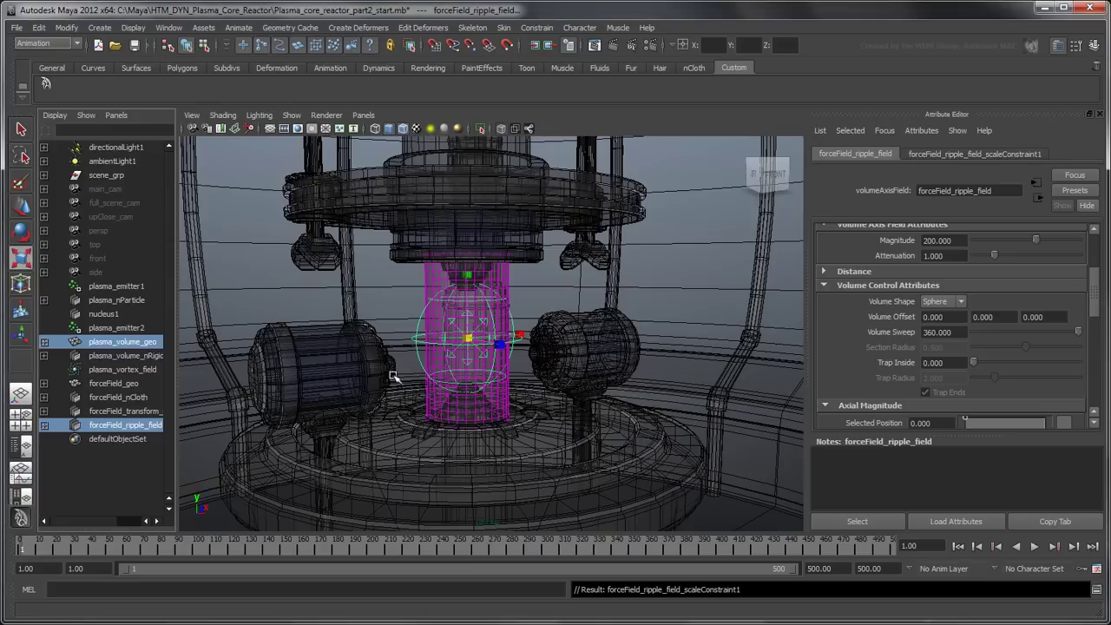
left_click(141, 398)
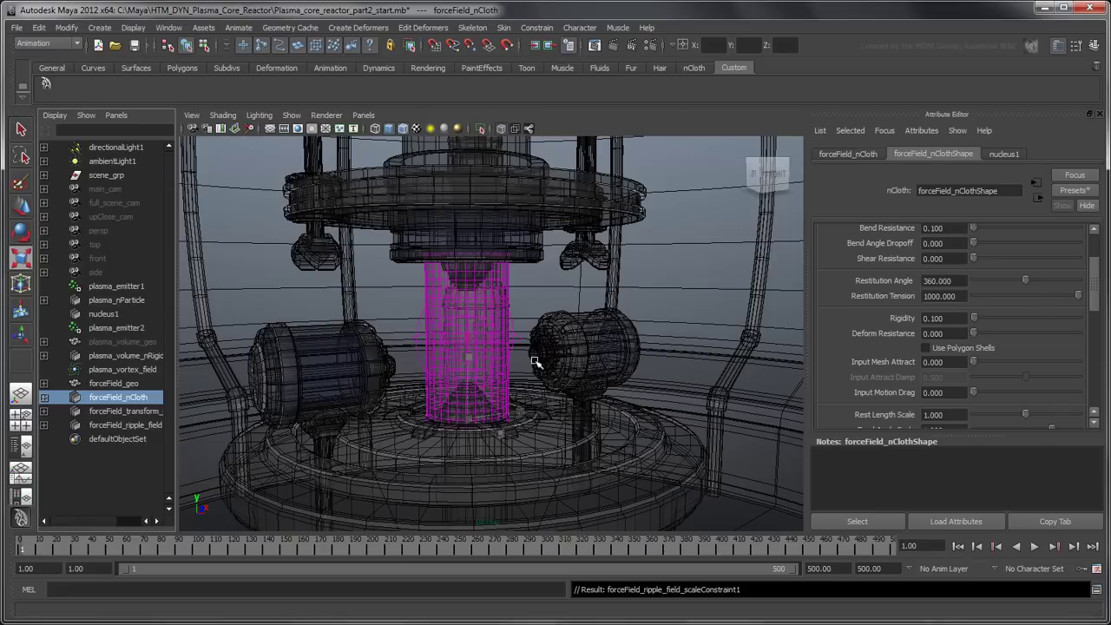
Step: Set the cloth's Stretch Resistance and Compression Resistance both to 2
left_click_drag(1094, 303, 1098, 279)
left_click(950, 275)
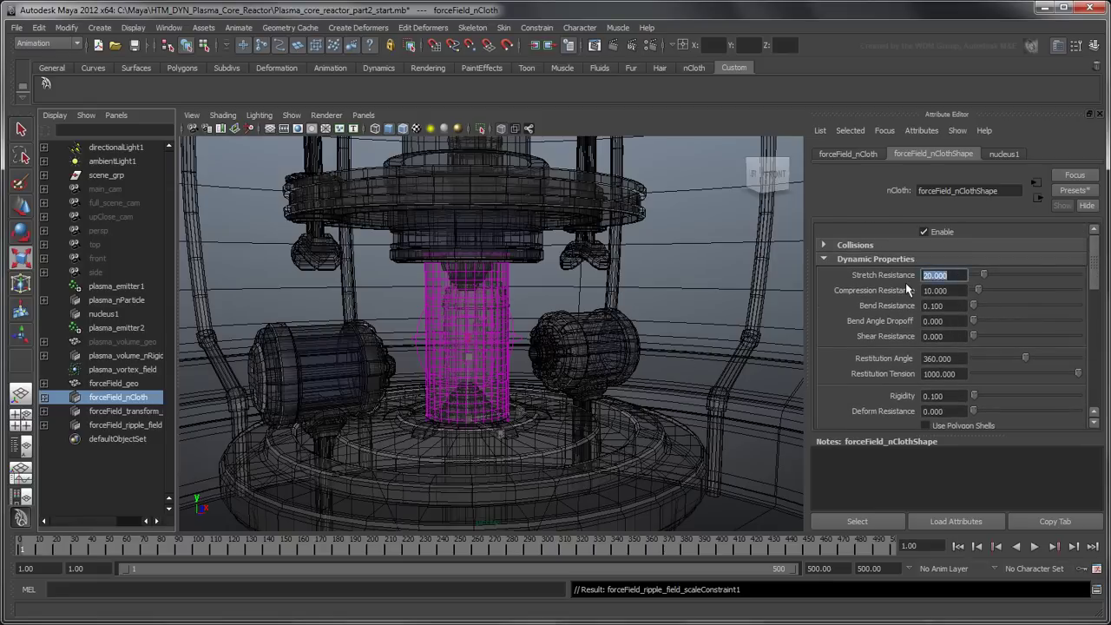
type("2")
key("Tab")
type("2")
key("Tab")
Step: Play the rippling cylinder simulation, stop, rewind to frame 1 and select the ripple field
left_click(1036, 547)
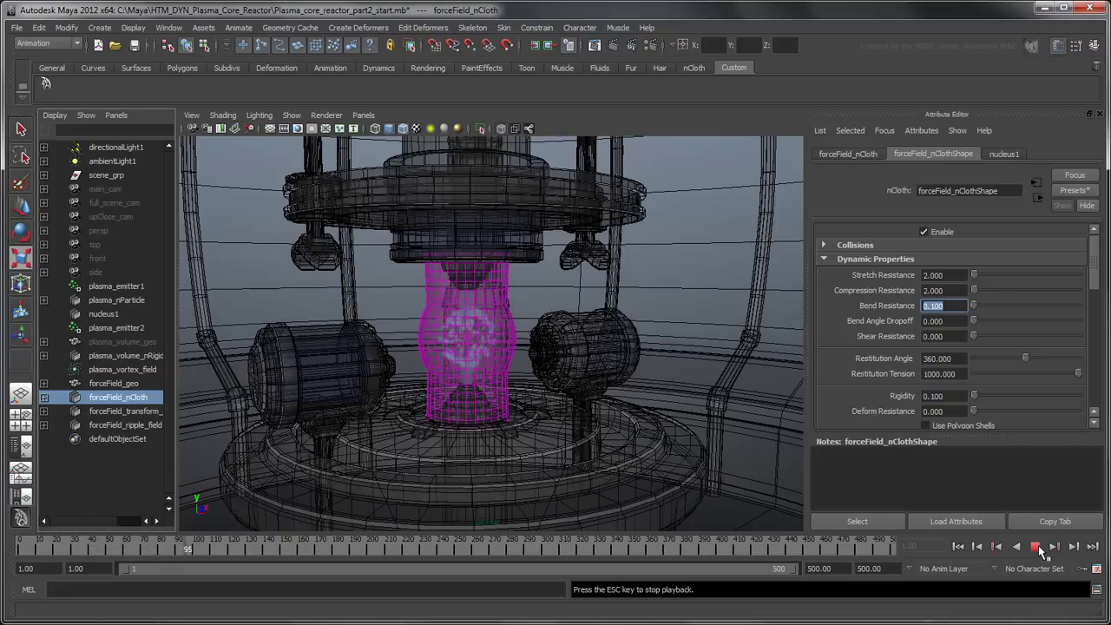
left_click(1035, 548)
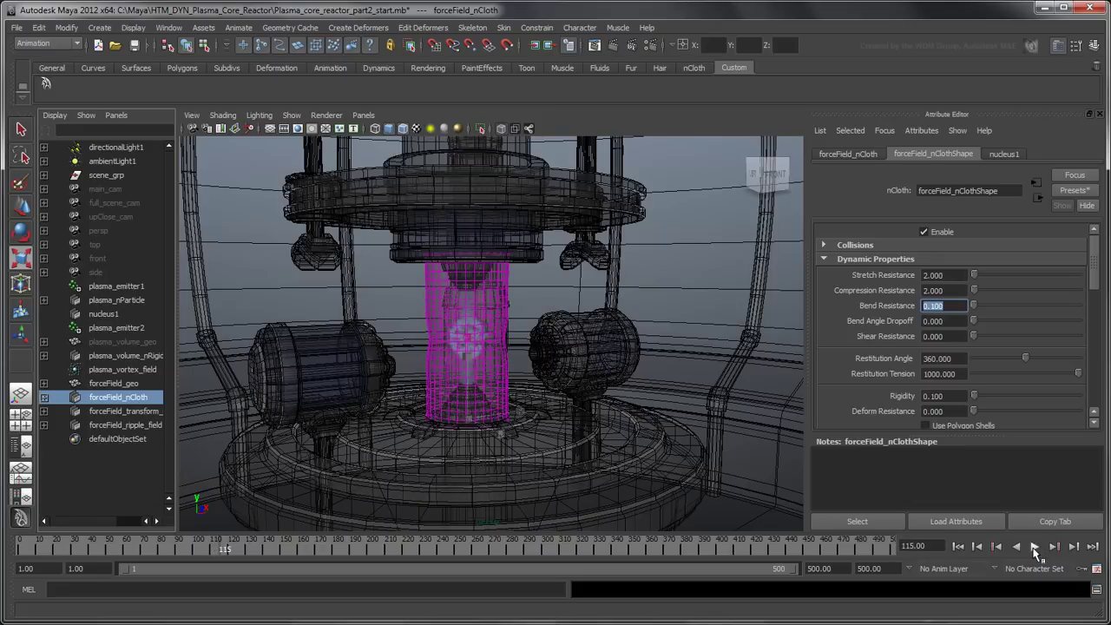
left_click(959, 546)
left_click(158, 424)
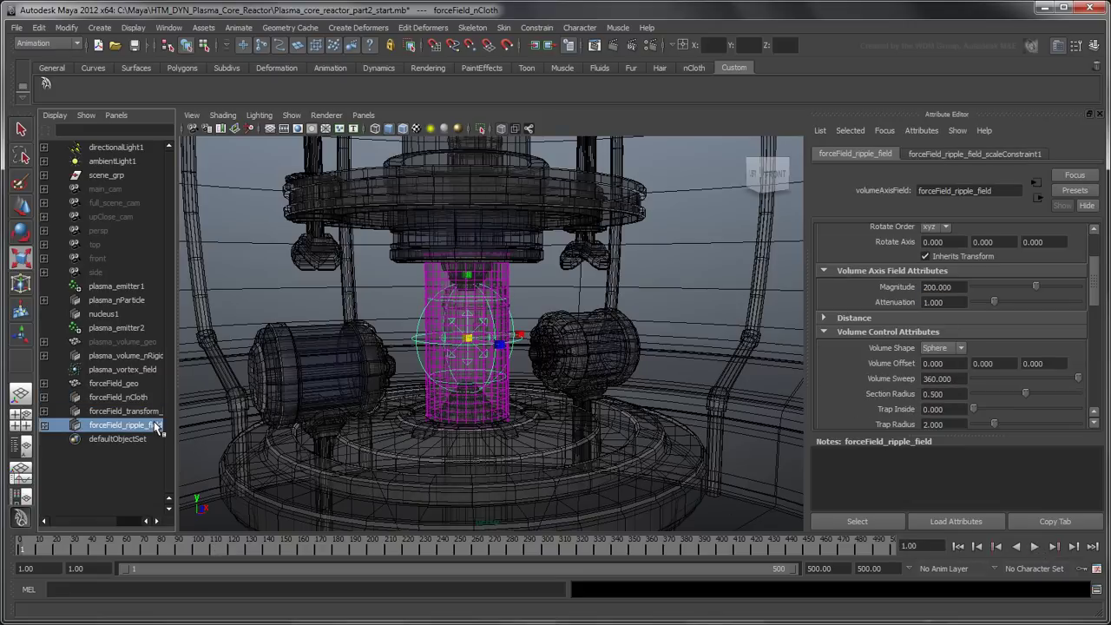
Step: Key the ripple field's Magnitude at 0 on frames 1 and 24
double_click(960, 286)
type("0")
key("Return")
right_click(925, 288)
left_click(956, 307)
double_click(912, 545)
type("24")
key("Return")
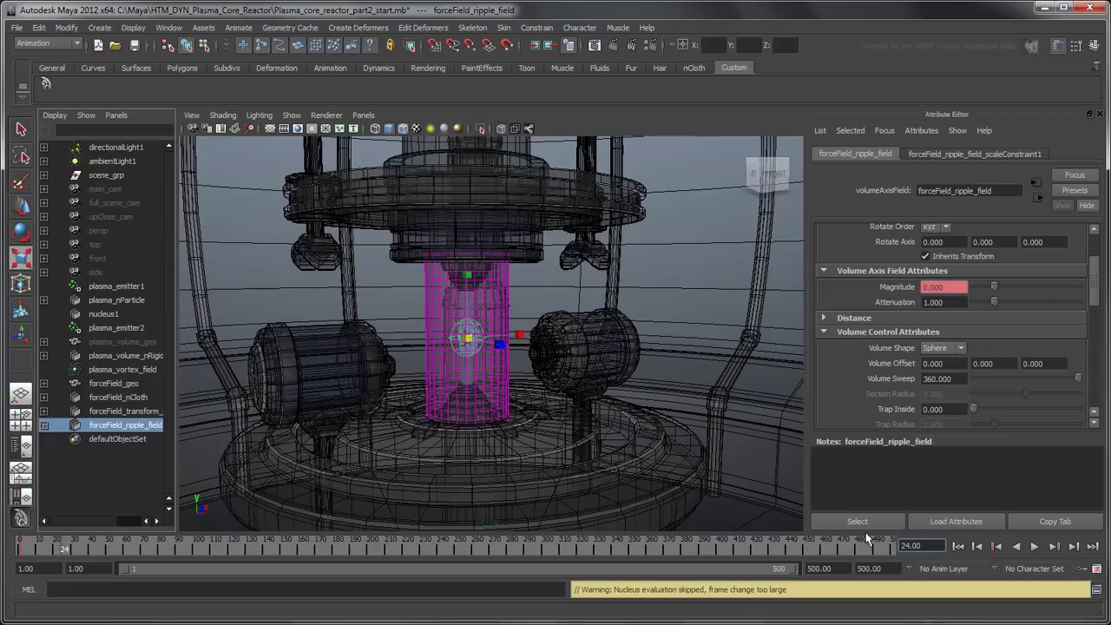
right_click(954, 287)
left_click(981, 302)
Step: Key the ripple field's Magnitude at 200 on frame 25
double_click(910, 546)
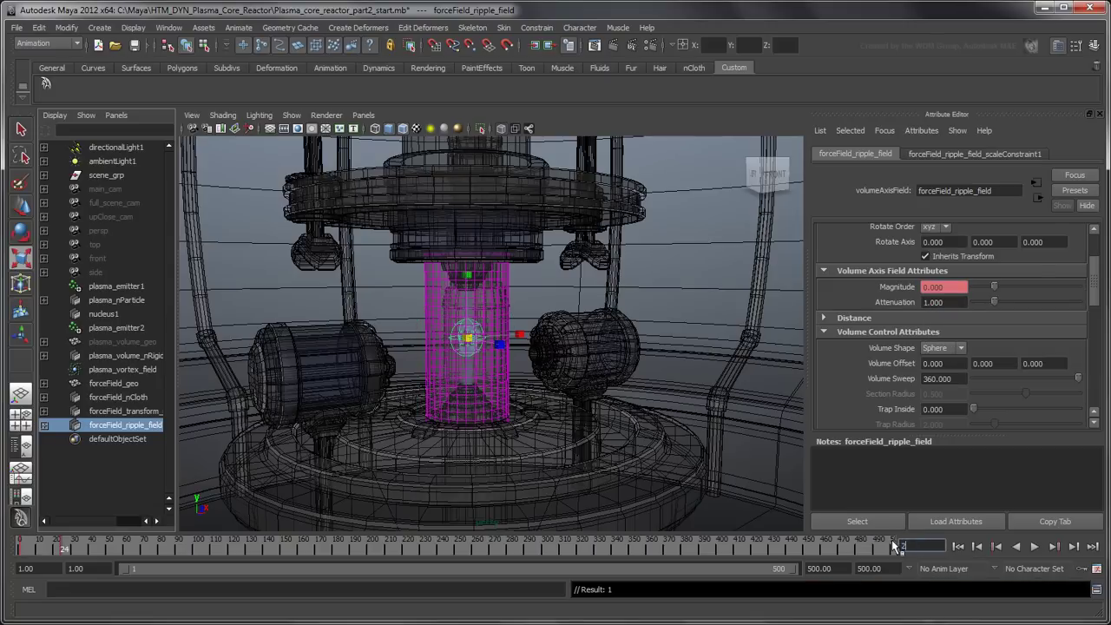
type("25")
key("Return")
double_click(945, 287)
type("200")
key("Return")
right_click(948, 290)
left_click(963, 313)
Step: Preview the field's pulse in playback, rewind to frame 1 and select forceField_nCloth
left_click(959, 547)
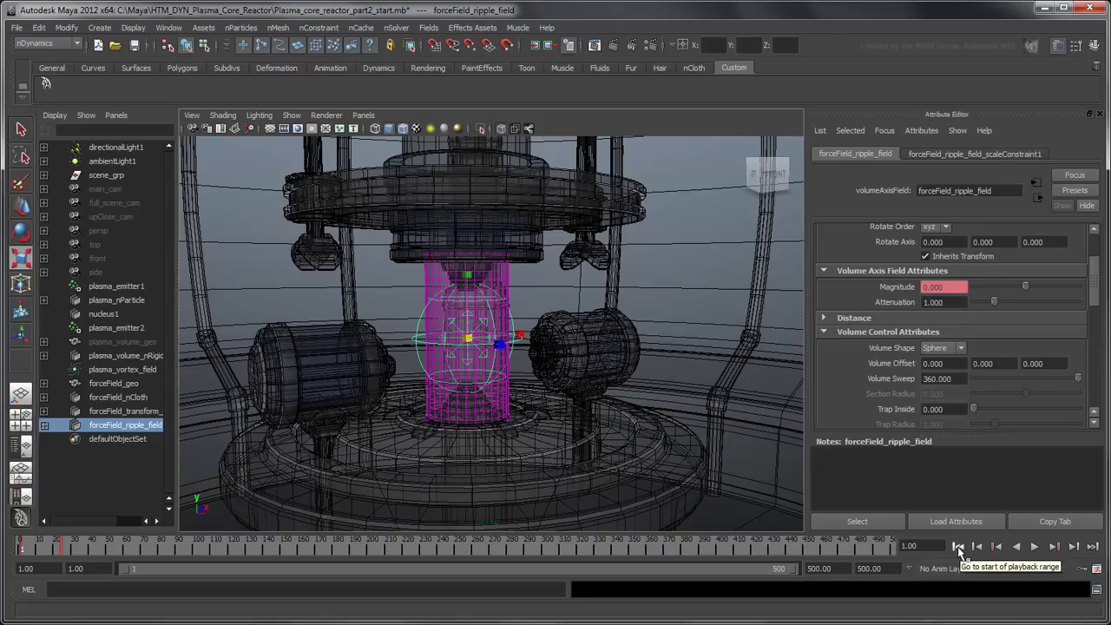
left_click(1035, 547)
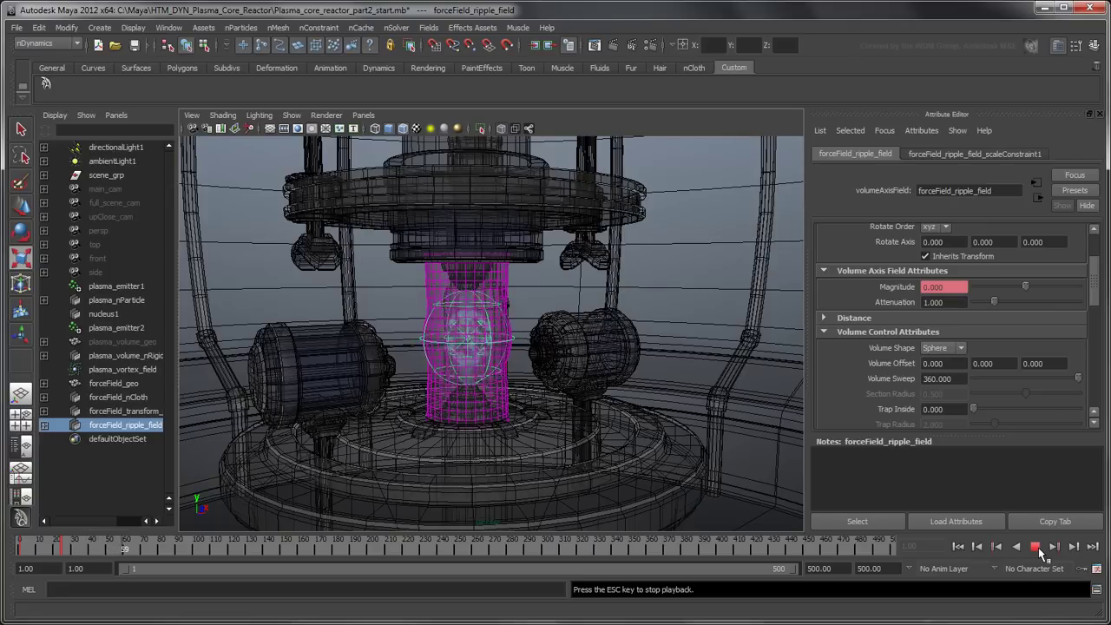
left_click(1037, 547)
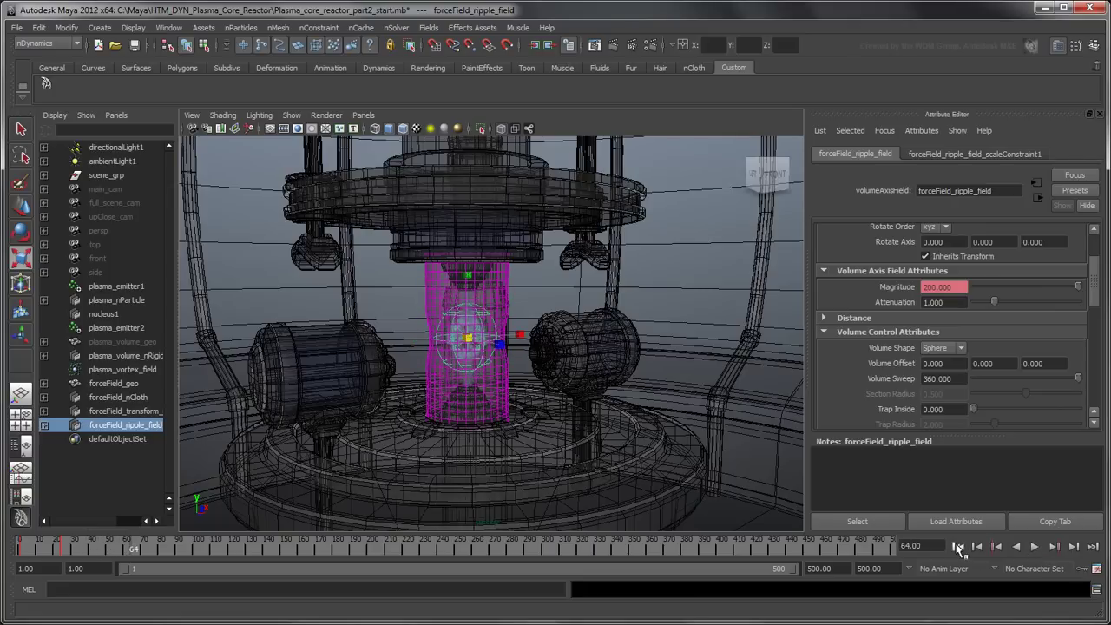
left_click(959, 547)
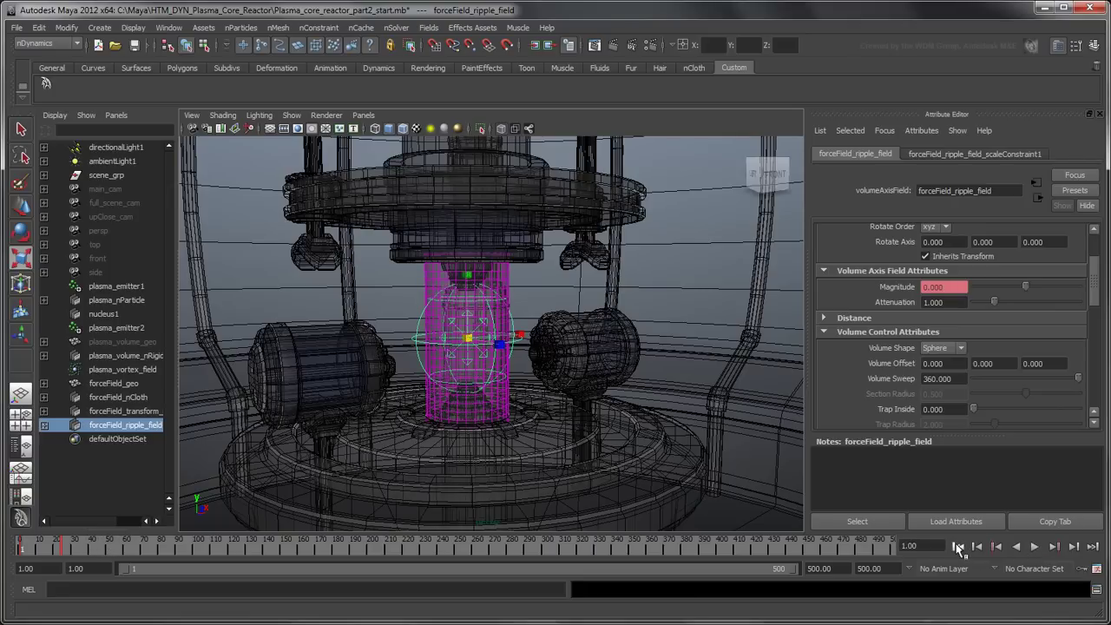
left_click(144, 398)
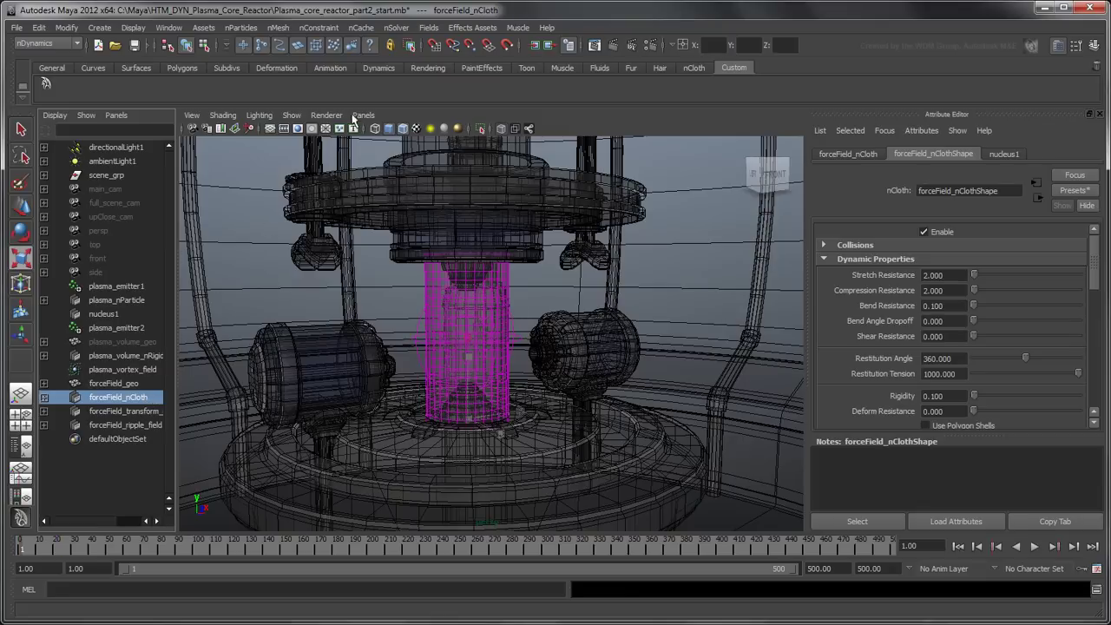
Step: Create an nCache for the force-field nCloth over the time slider range and smooth-shade the view
left_click(375, 31)
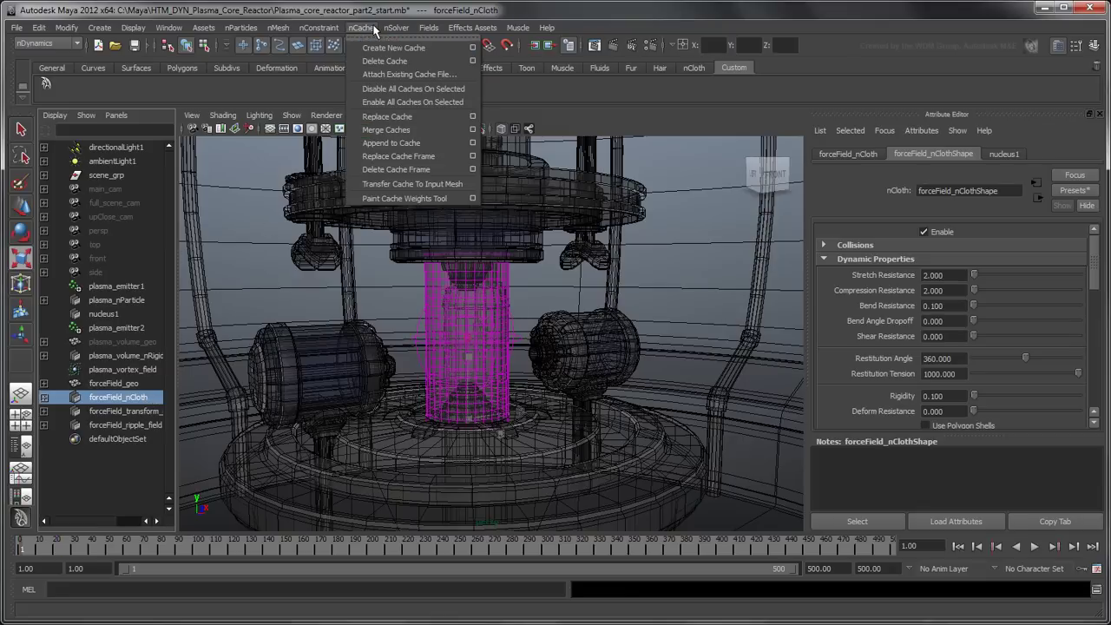
left_click(474, 49)
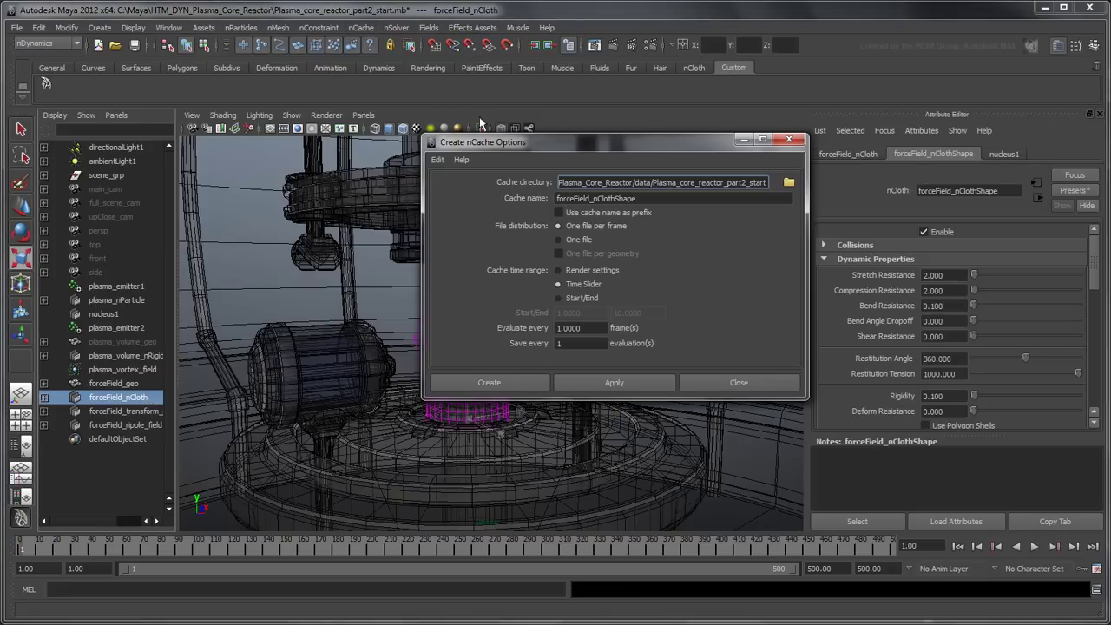
left_click(487, 382)
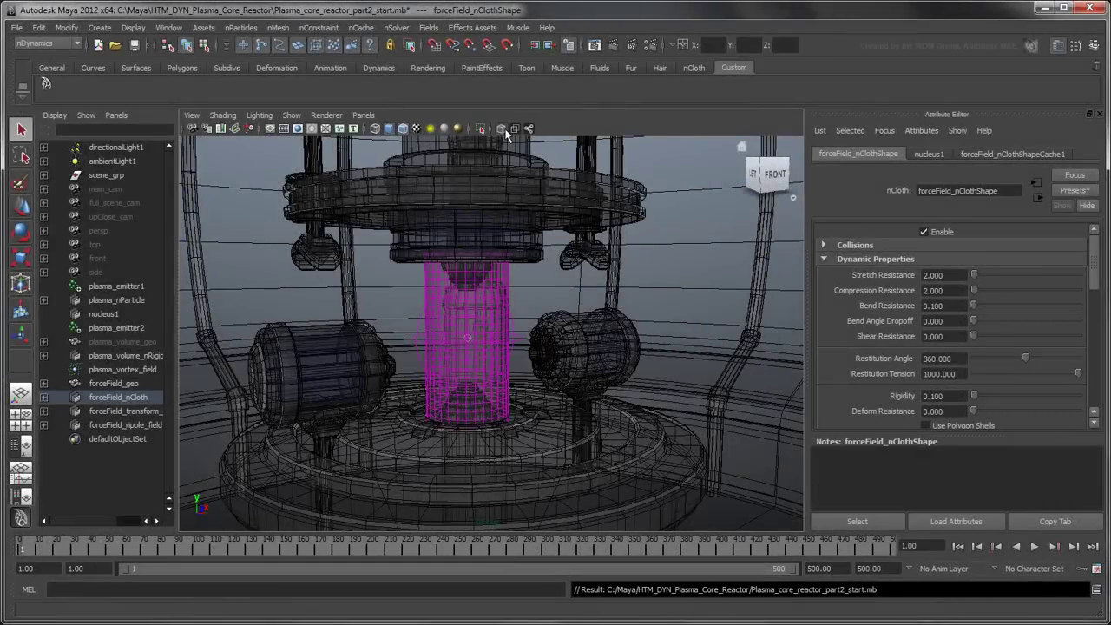
left_click(504, 129)
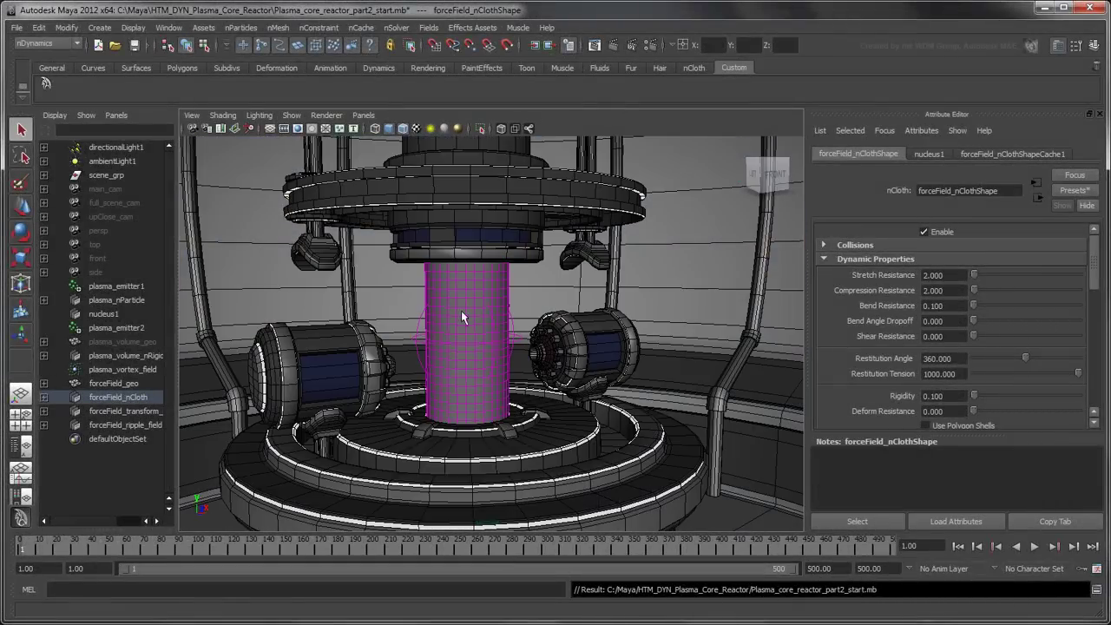
Step: Play the cached simulation, stop on frame 159 and select the forceField_geo cylinder
key("alt+v")
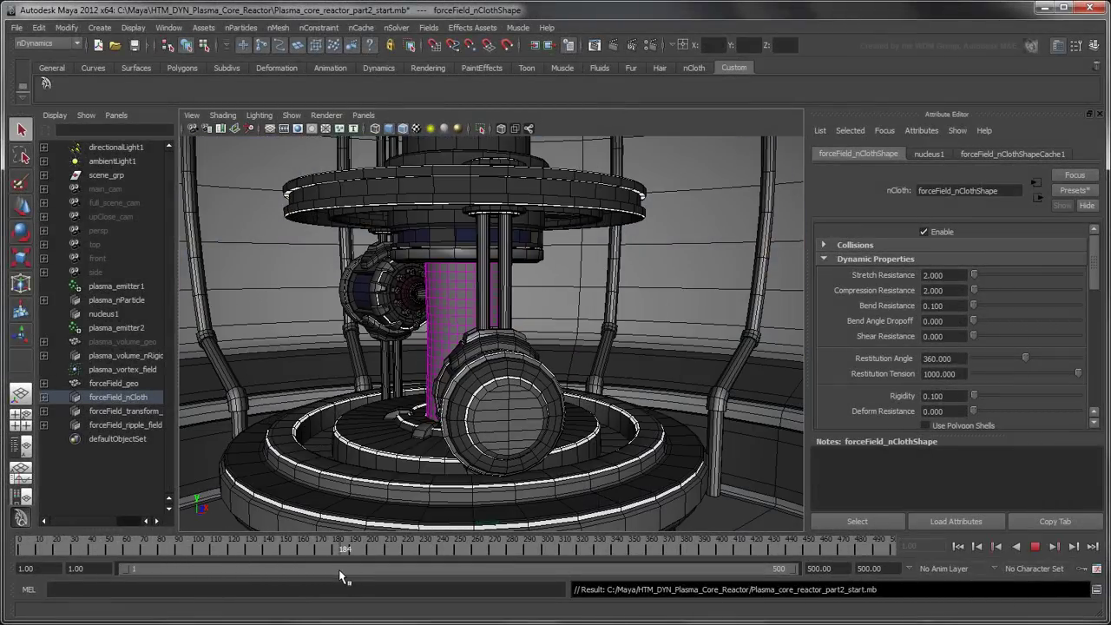
left_click(302, 556)
left_click(461, 292)
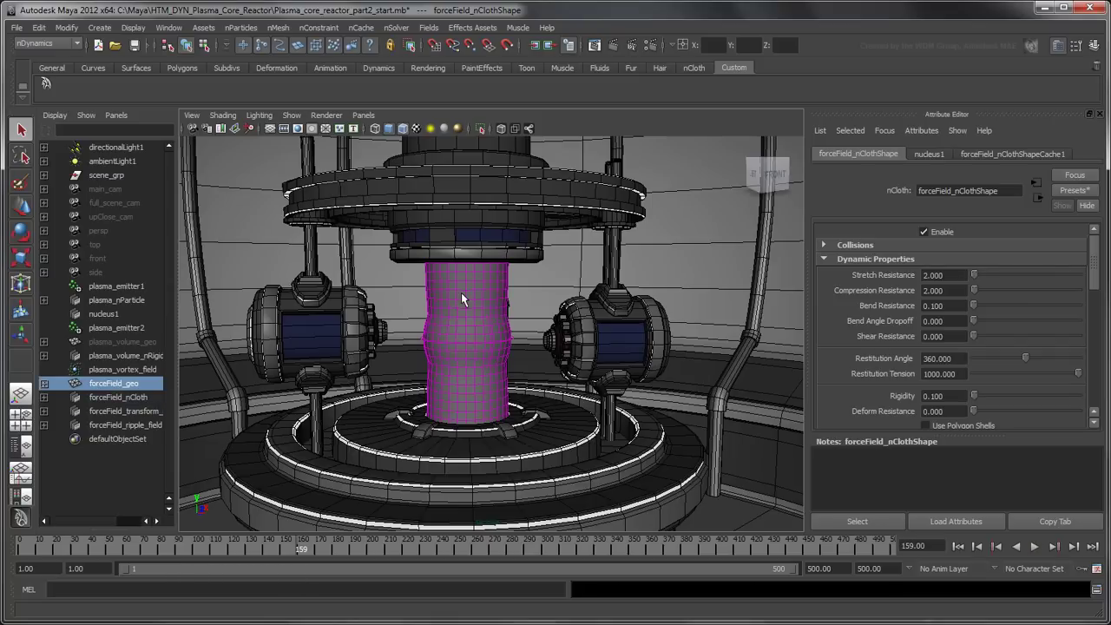
right_click_drag(461, 293, 547, 526)
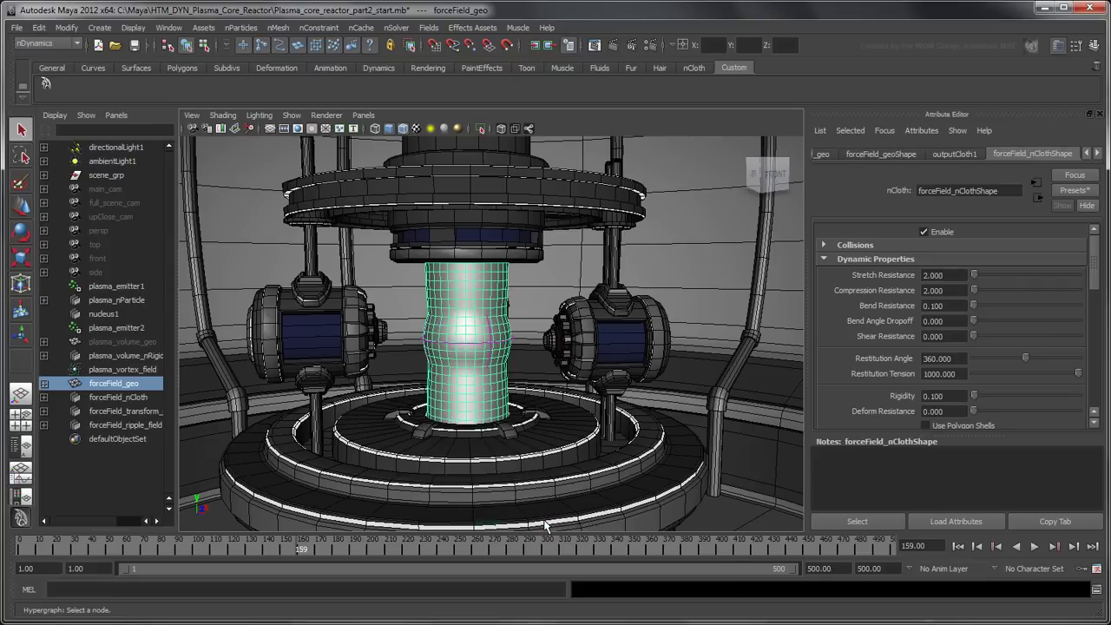
left_click(169, 27)
Step: In Hypershade, graph forceField_mat and inspect its marble texture and place3dTexture nodes
mouse_move(260, 61)
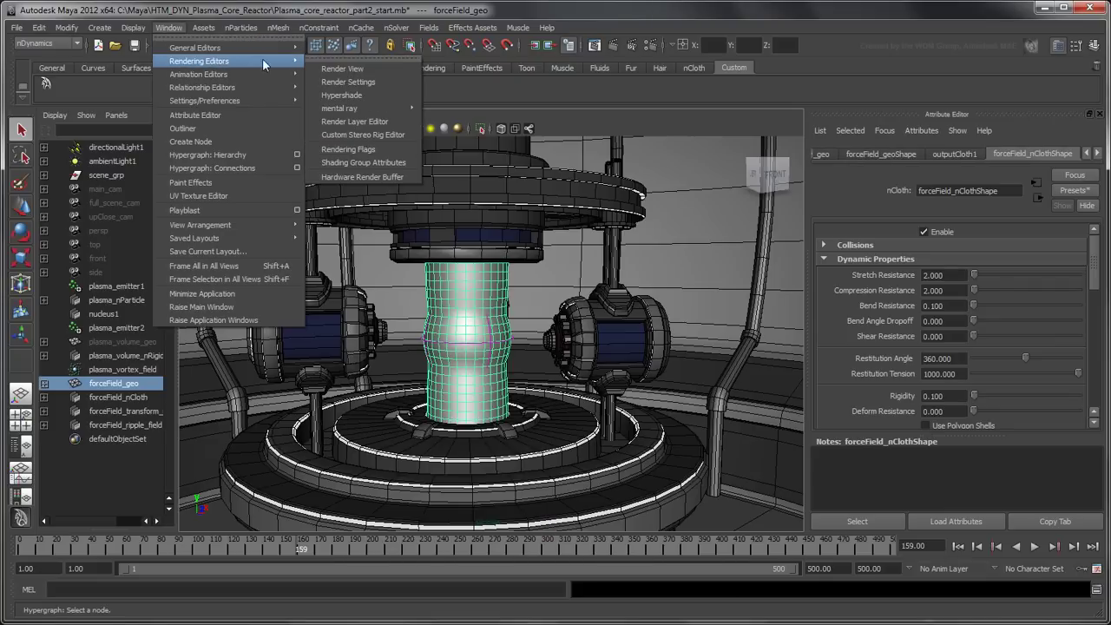
left_click(381, 95)
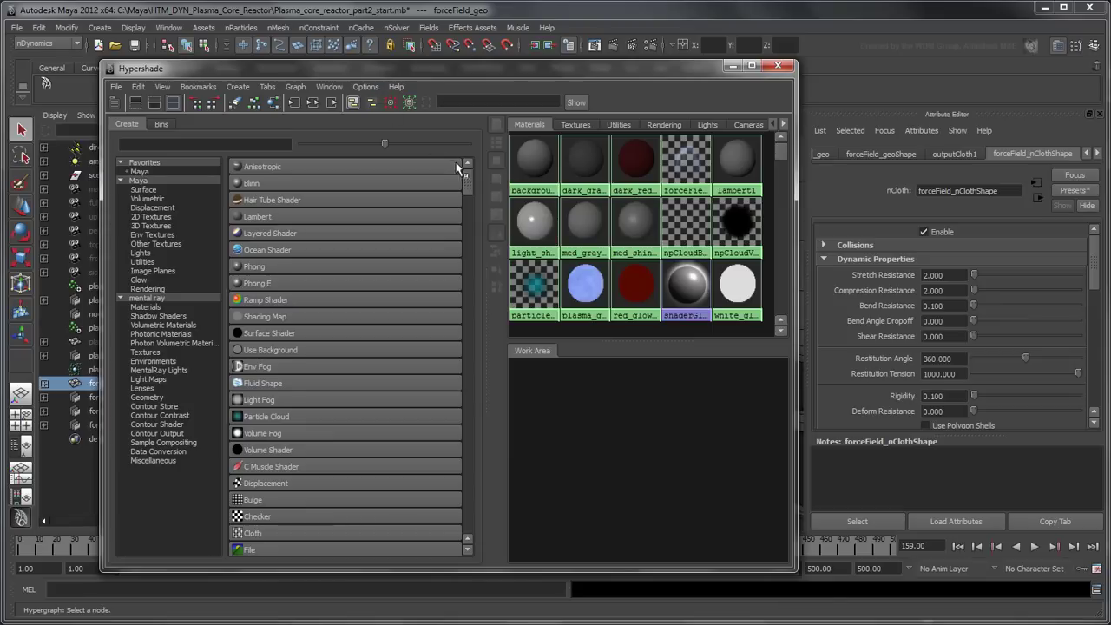
left_click_drag(482, 170, 349, 170)
left_click(544, 162)
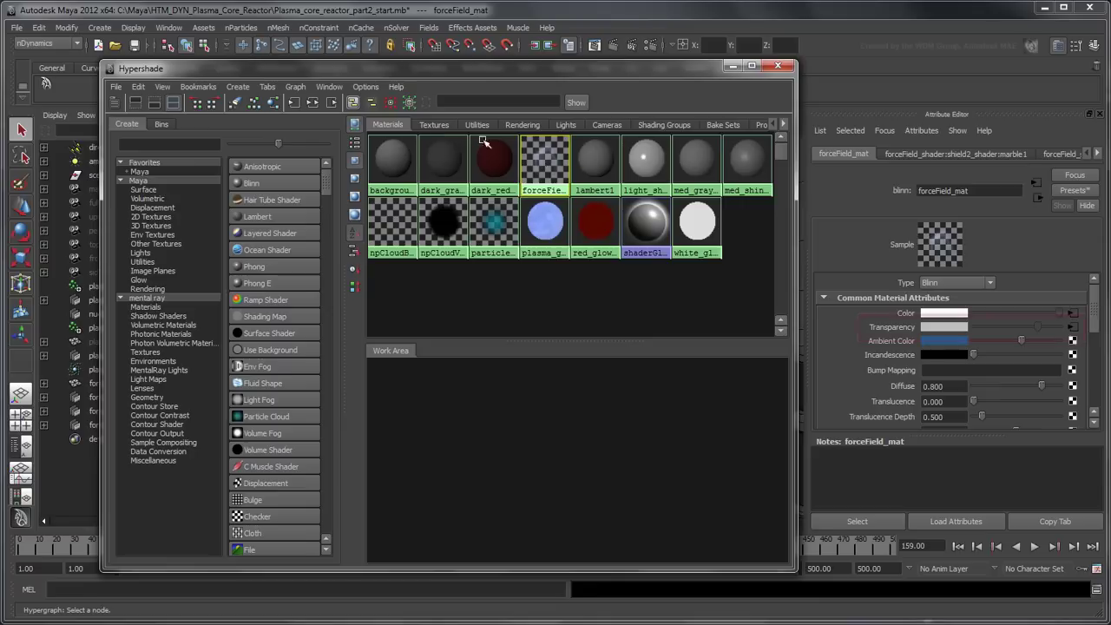
left_click(312, 102)
left_click(488, 529)
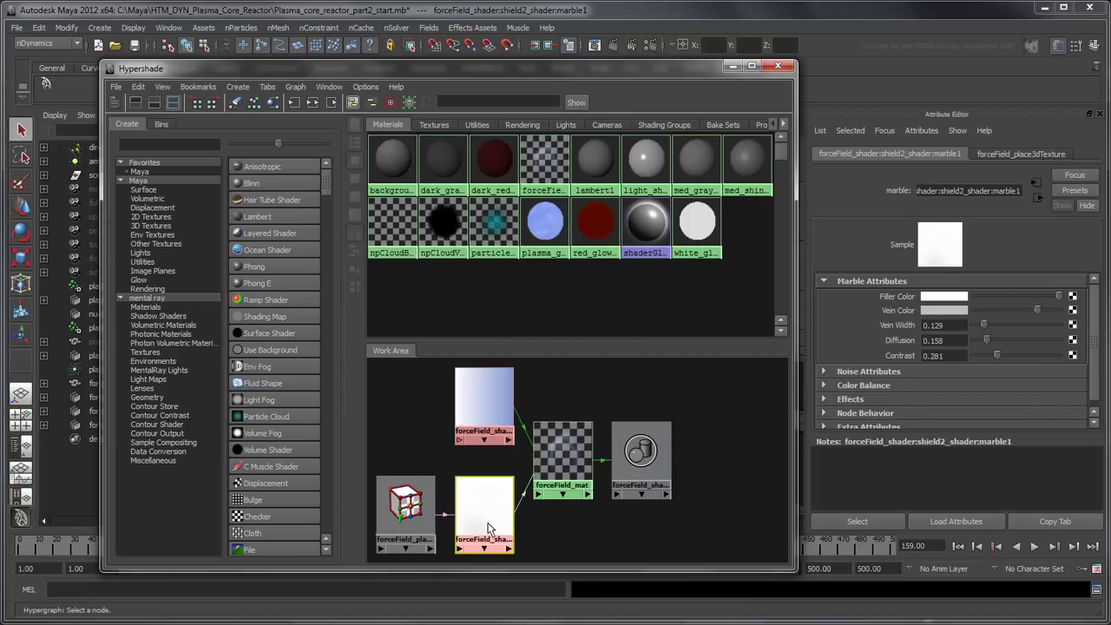
left_click(420, 507)
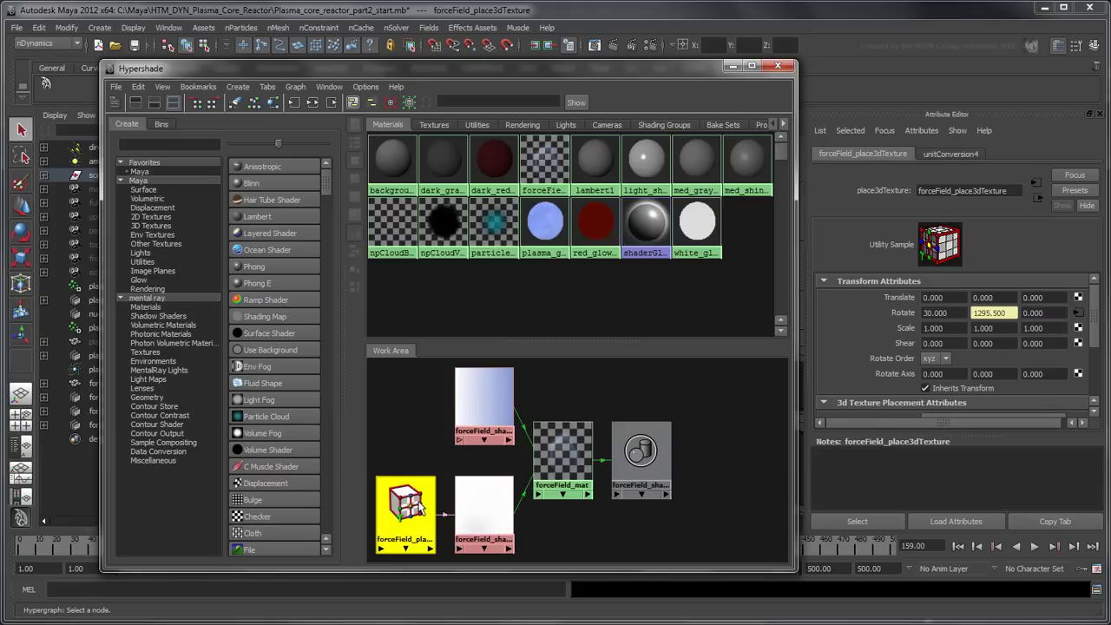
left_click(780, 67)
Step: Switch the viewport to look through the main_cam camera
left_click(364, 115)
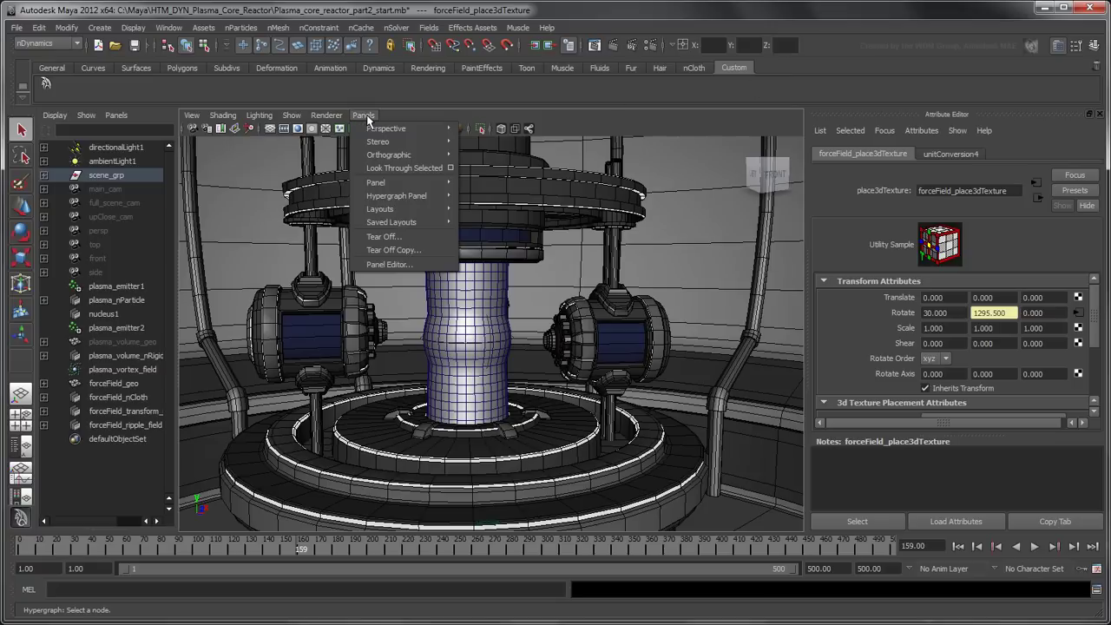
mouse_move(377, 130)
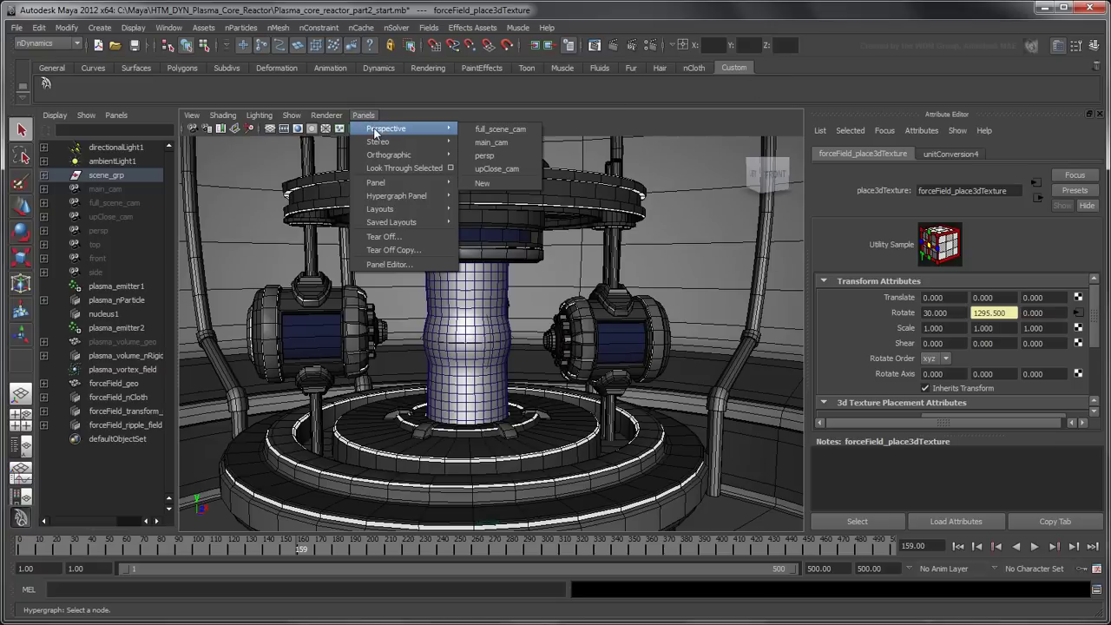
left_click(513, 141)
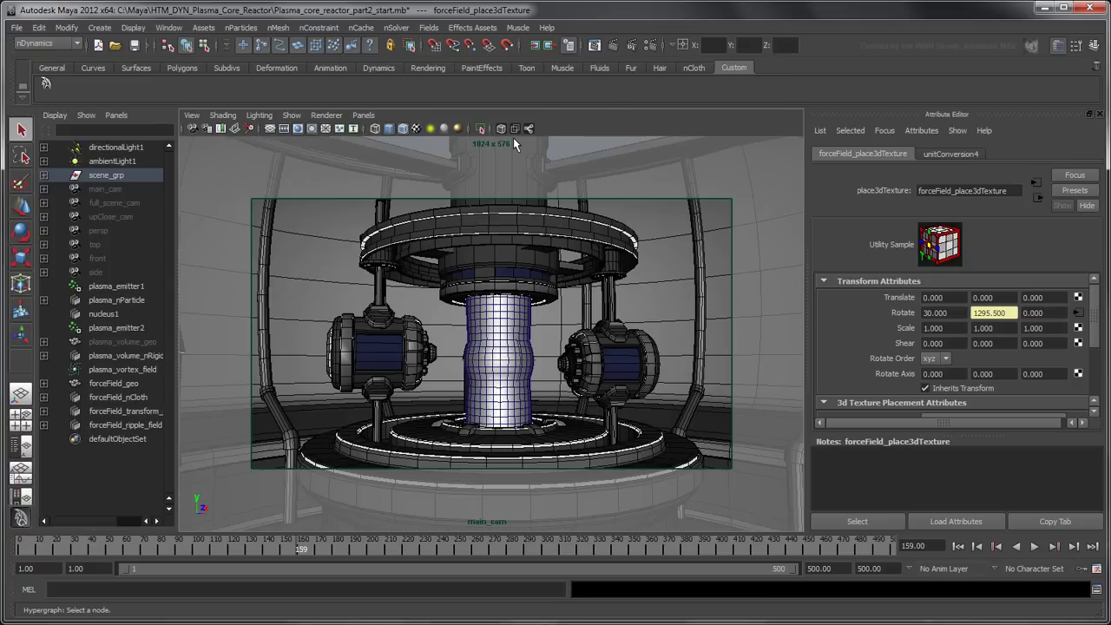